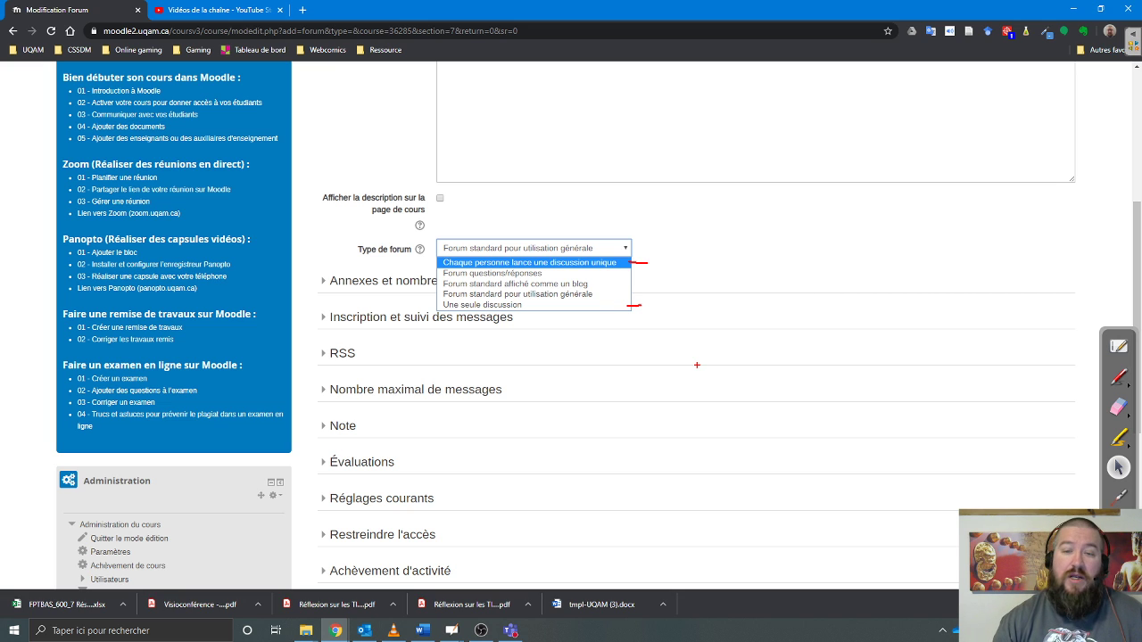
Step: Annotate the forum type options in red, boxing the questions/réponses type and marking the blog-style and general-use types
drag(438, 267, 547, 279)
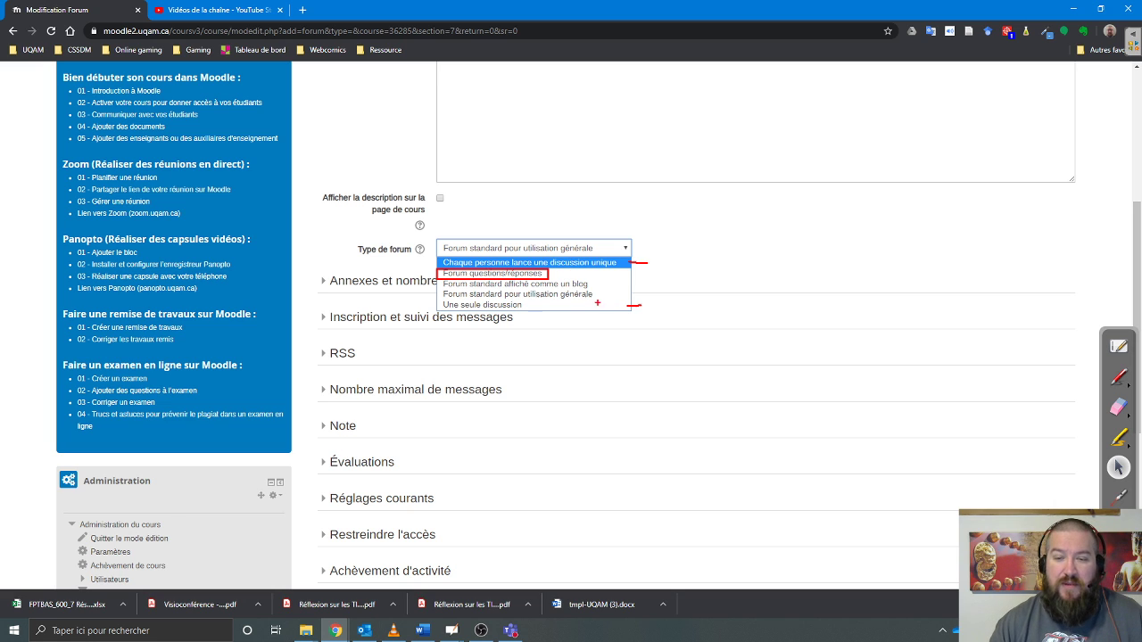
drag(591, 284, 607, 291)
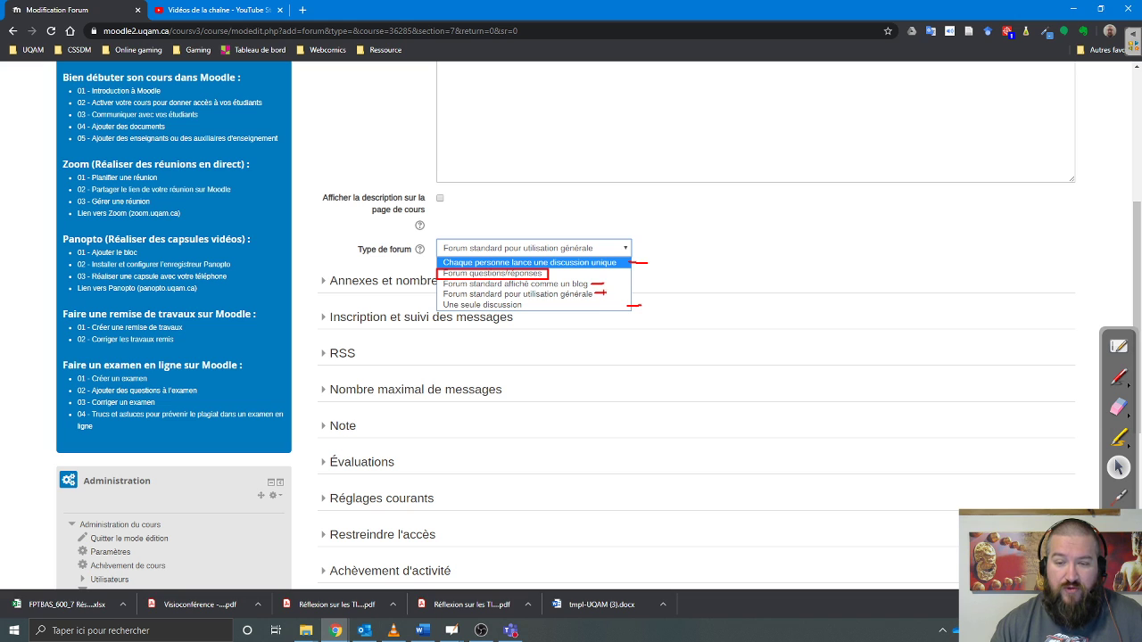
drag(439, 280, 612, 300)
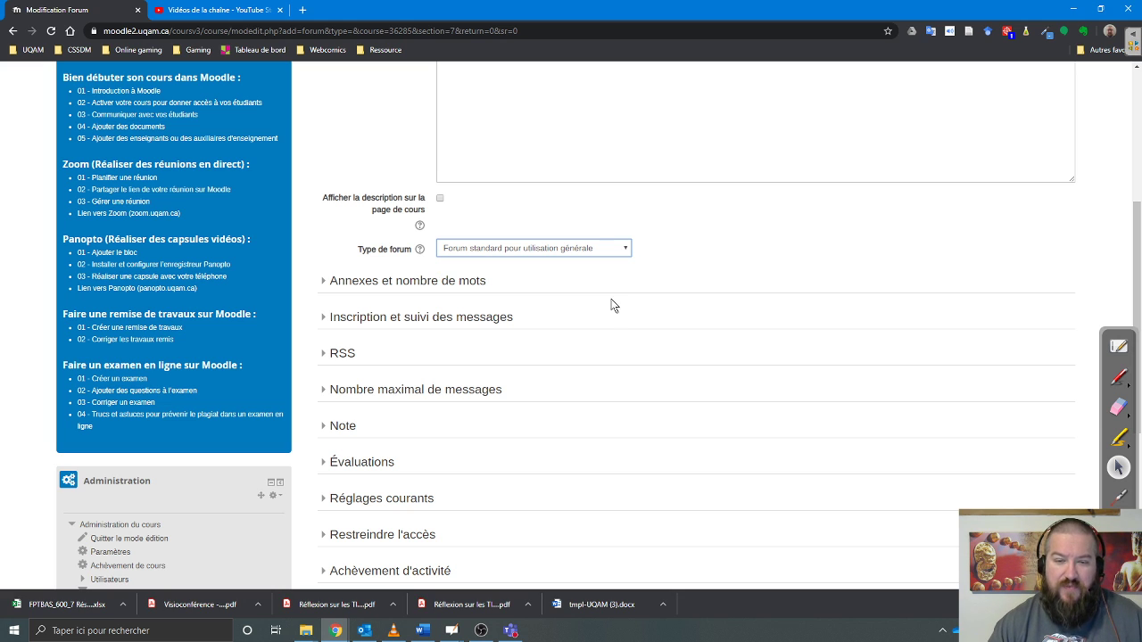
Step: Expand the Annexes et nombre de mots section, review the attachment size options, and set the maximum number of attachments to 0
click(401, 285)
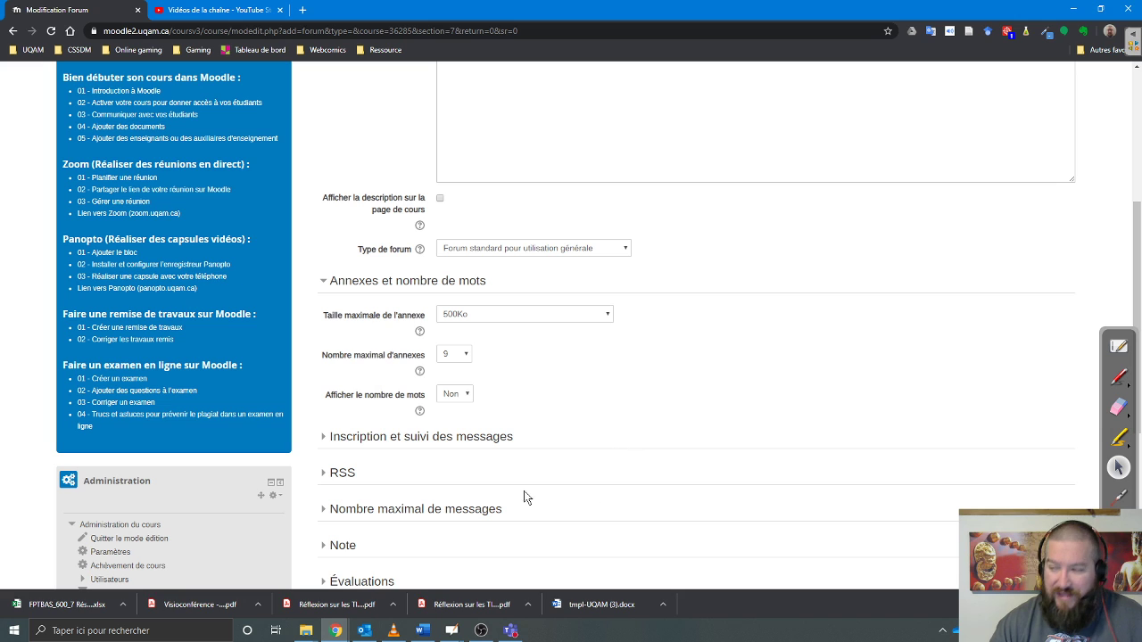
click(567, 316)
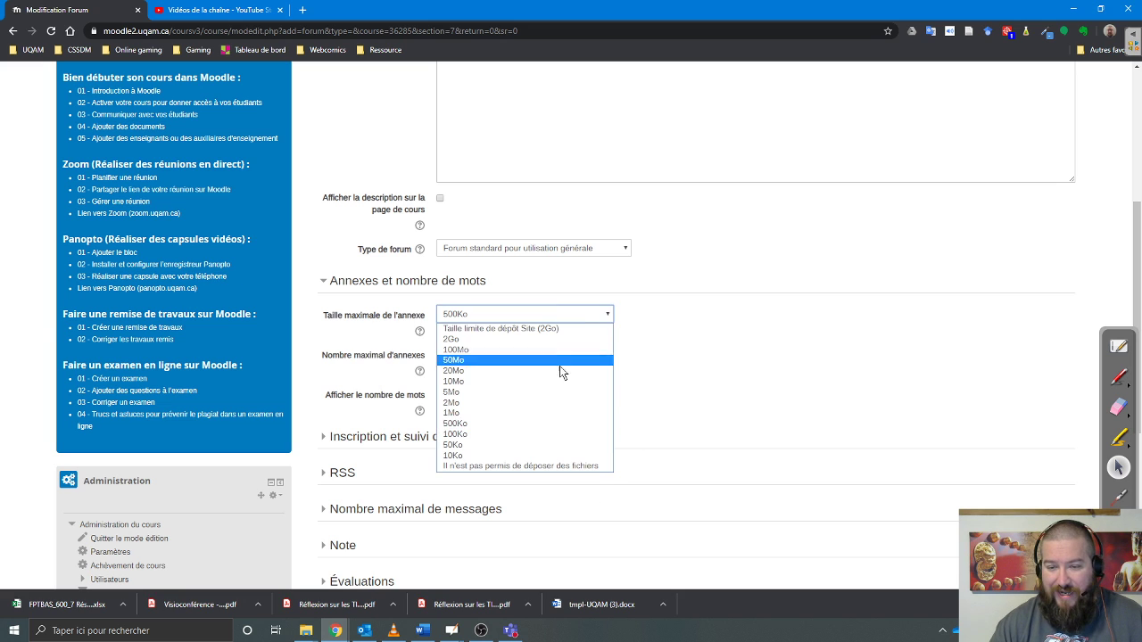
click(714, 430)
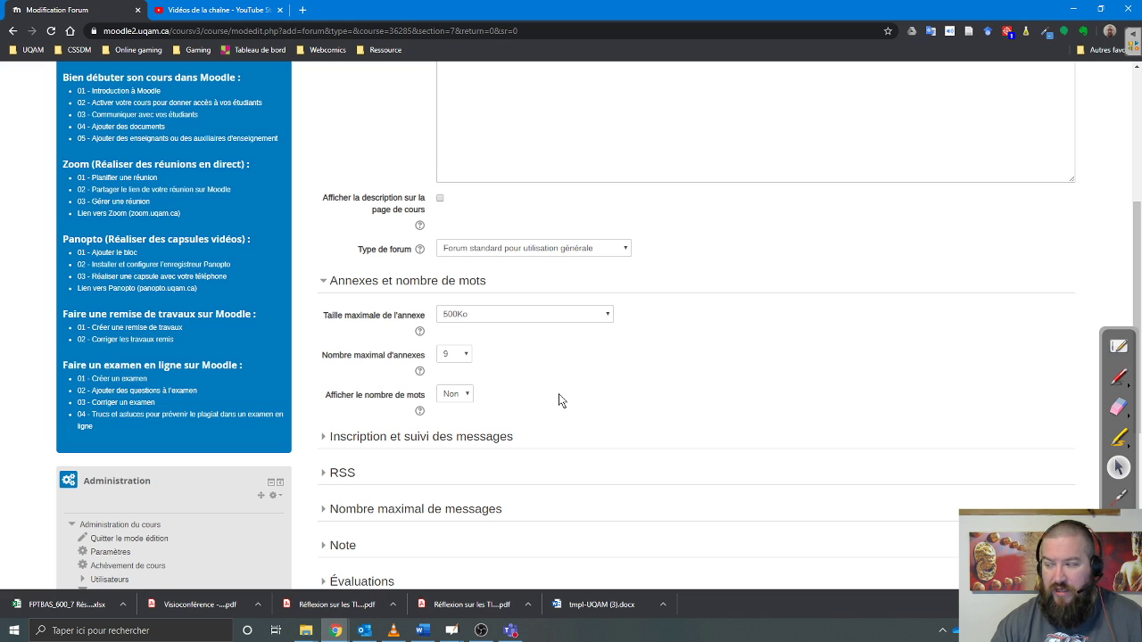
click(469, 361)
click(471, 361)
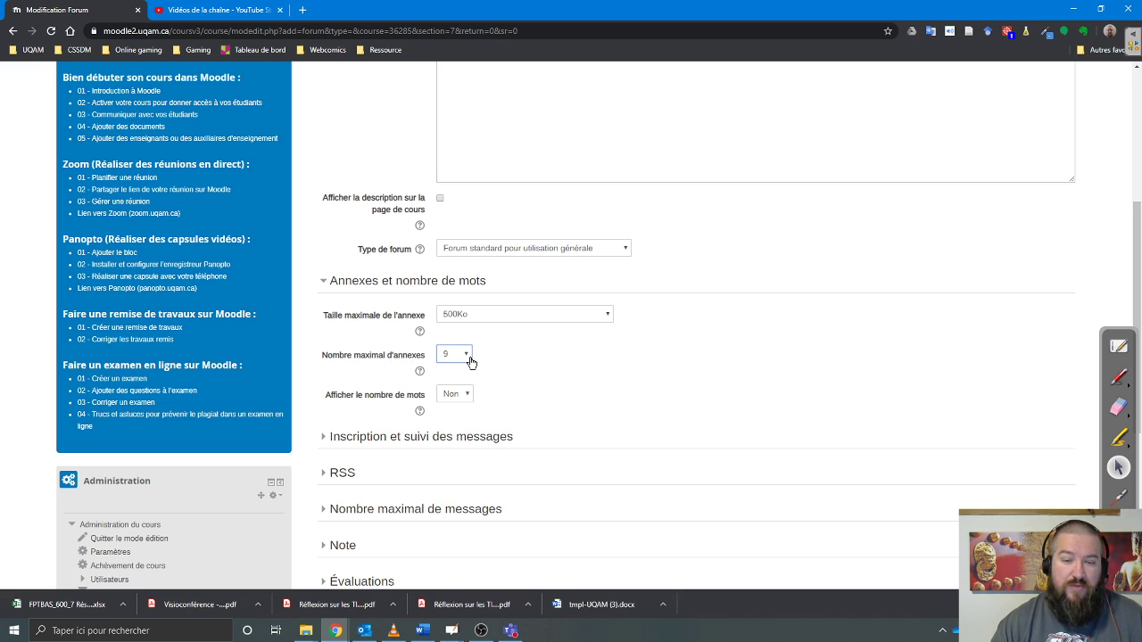
scroll(563, 387, down, 2)
click(452, 238)
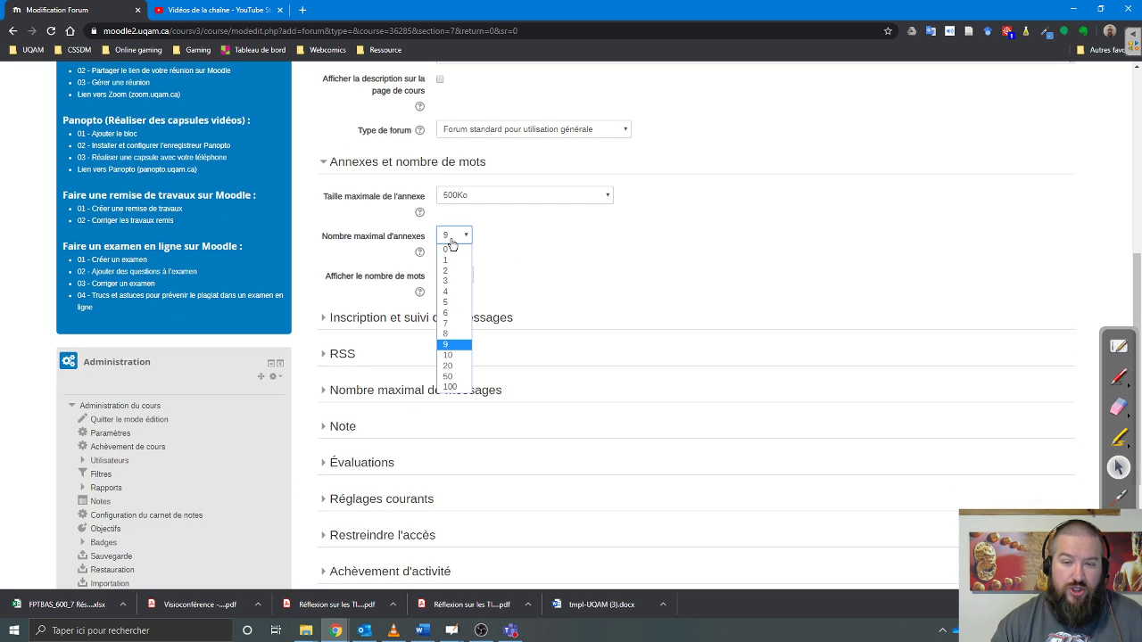
click(451, 249)
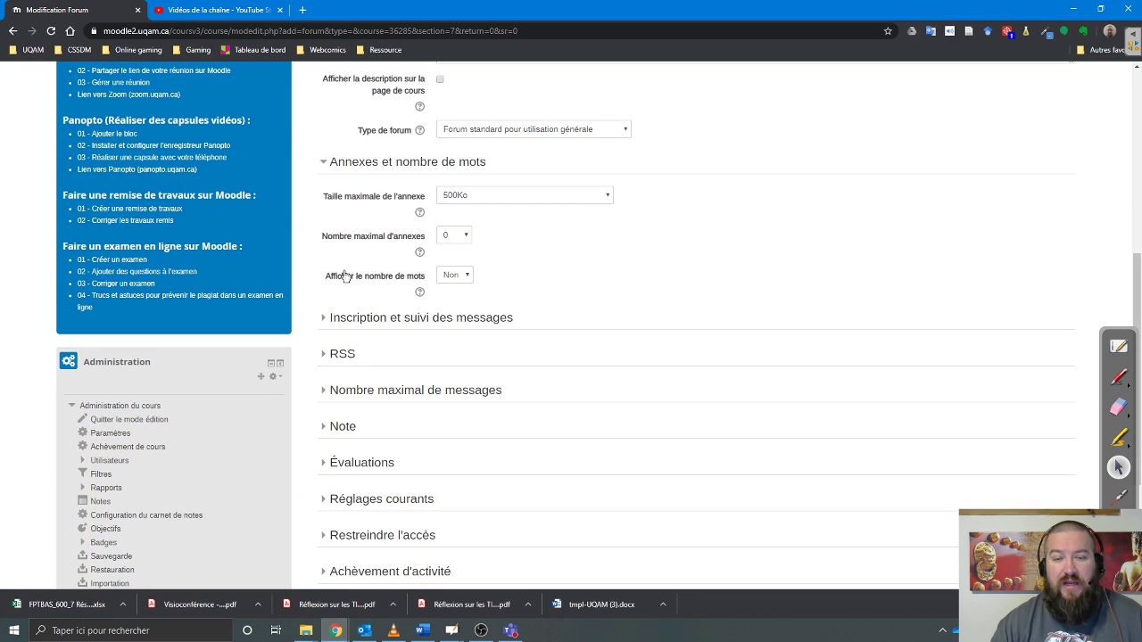
Step: Set the word count display option (Afficher le nombre de mots) to Oui
click(459, 277)
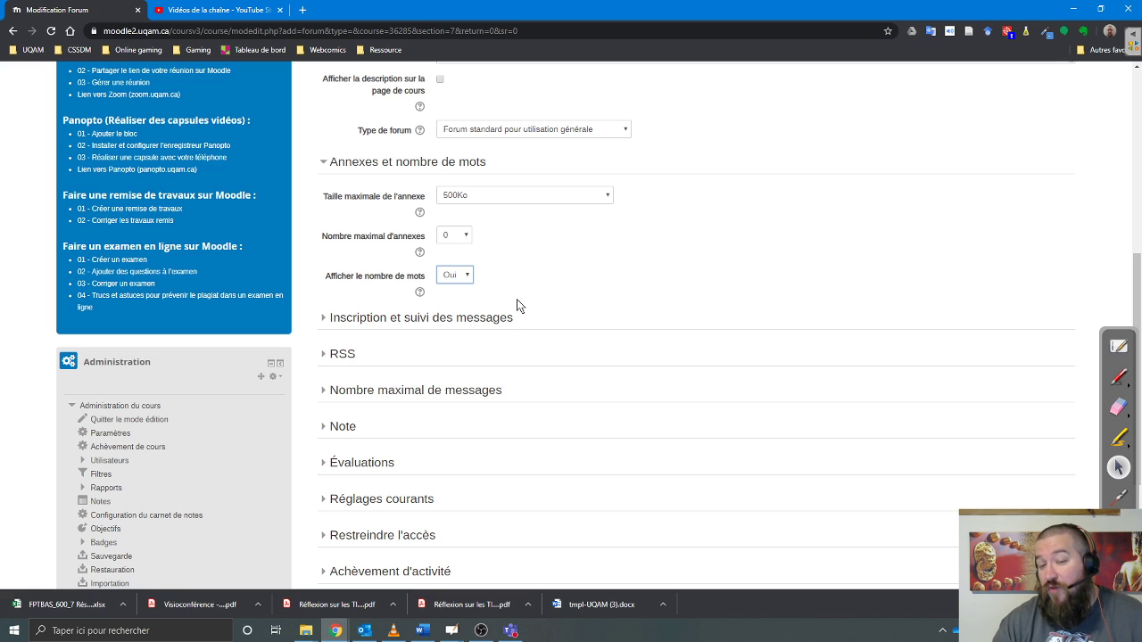
click(453, 276)
click(451, 284)
Step: Expand the Inscription et suivi des messages section and set the subscription mode to Abonnement imposé
click(447, 323)
scroll(492, 399, down, 1)
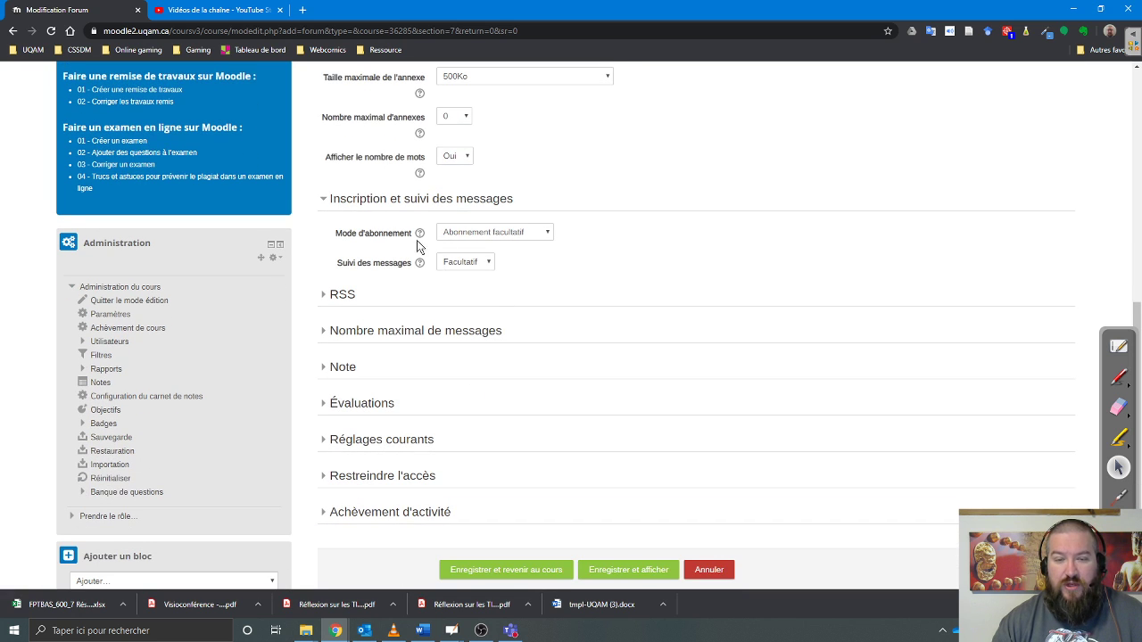
click(518, 239)
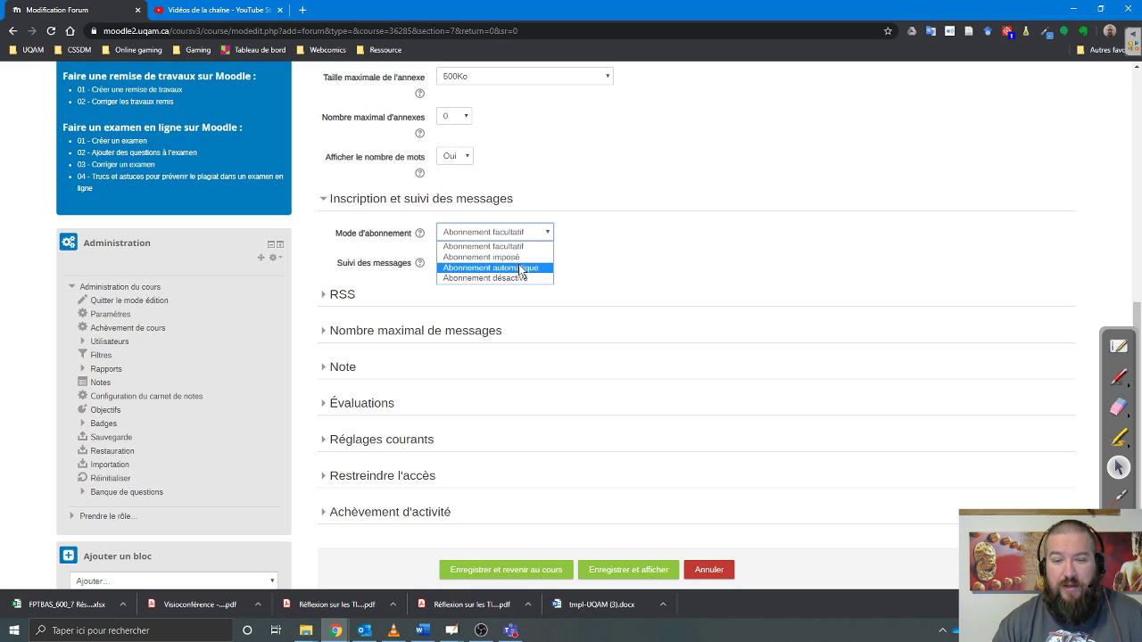
click(523, 259)
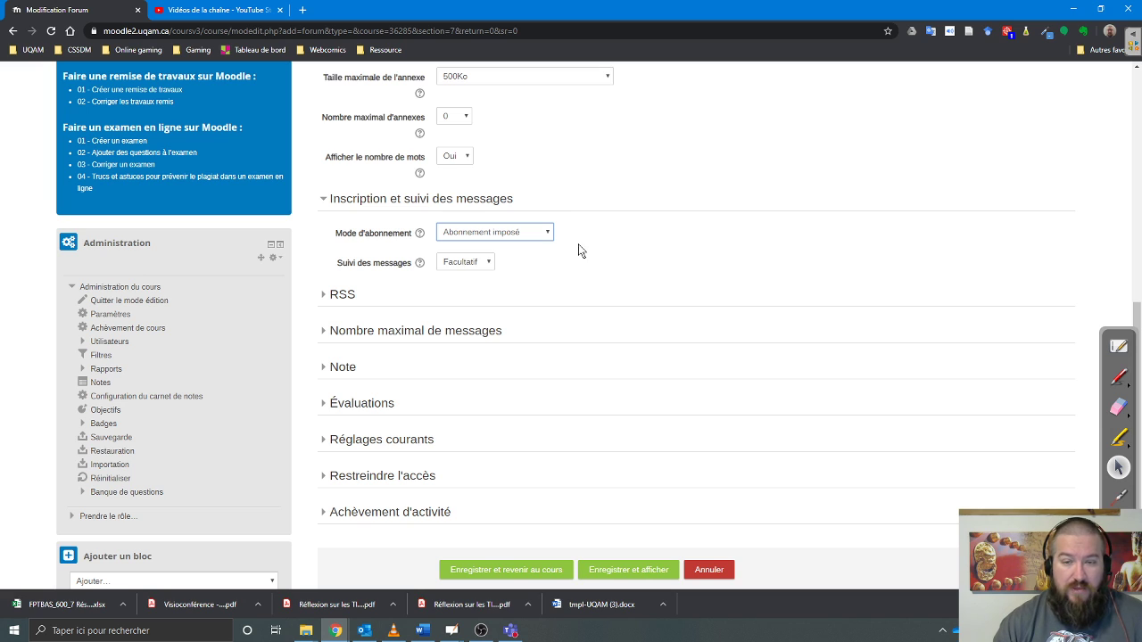
Step: Examine the Suivi des messages options and read the help explanation for message tracking
click(484, 267)
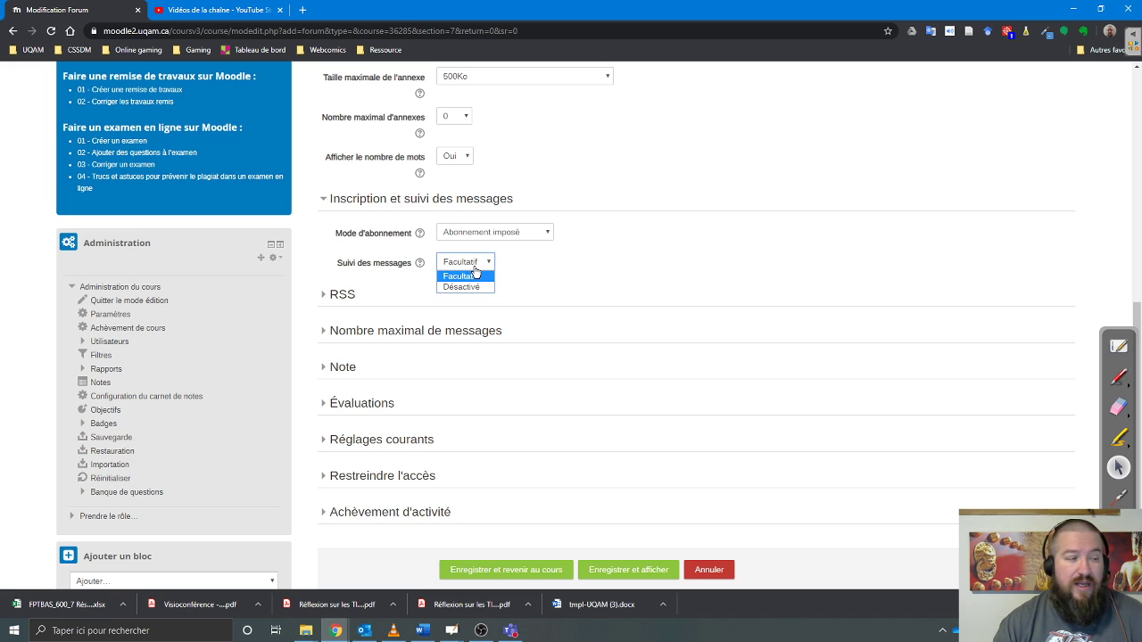
click(565, 262)
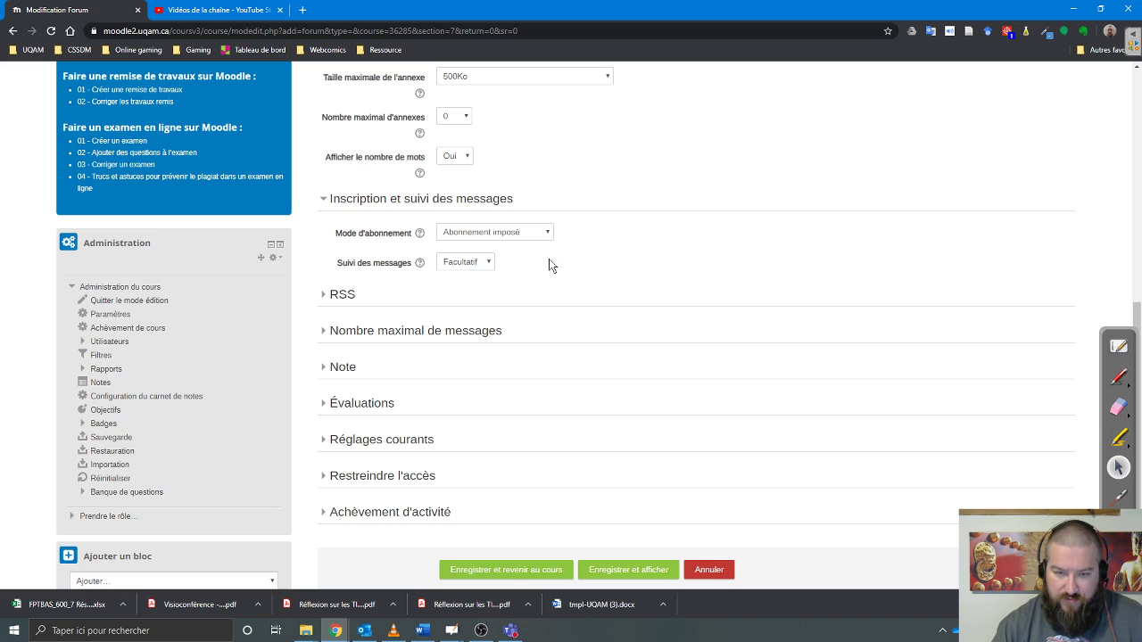
click(419, 263)
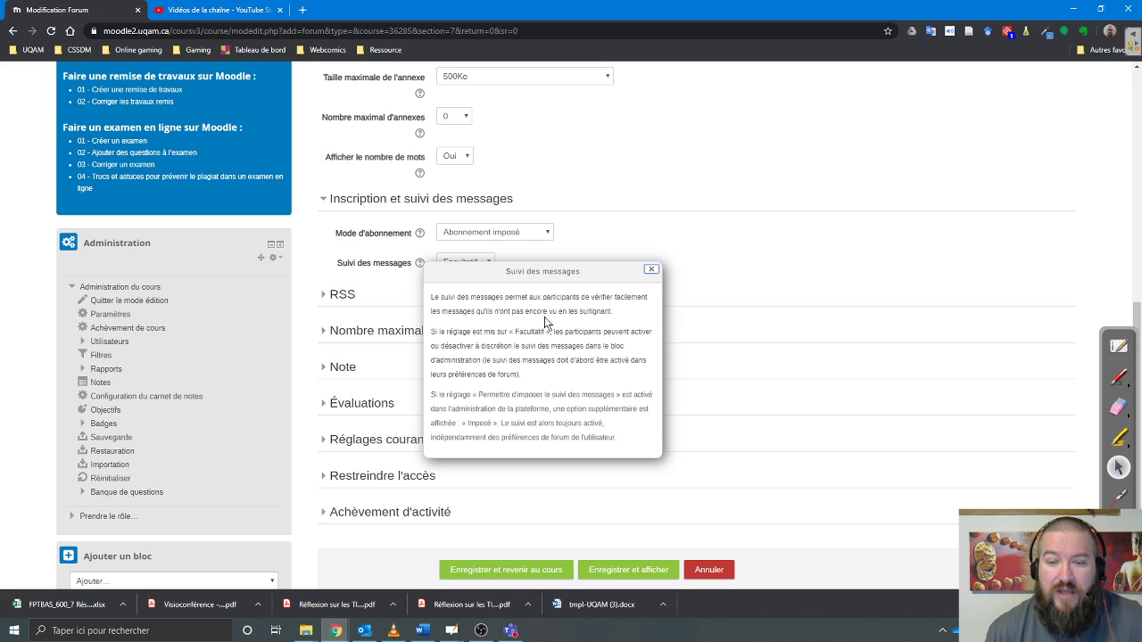
drag(614, 312, 612, 276)
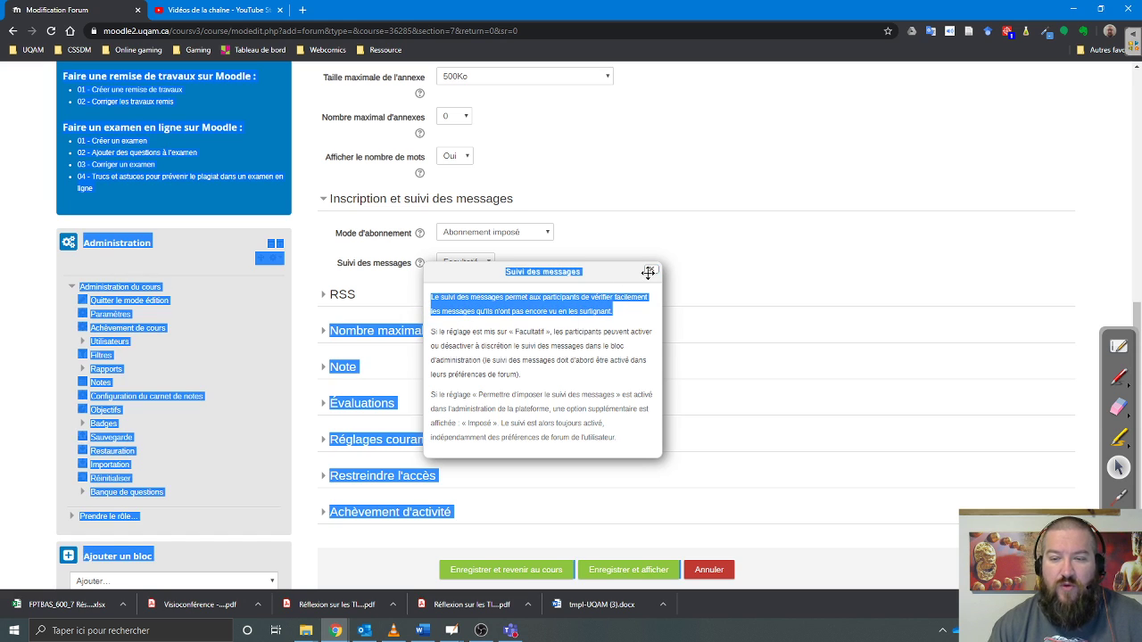
click(652, 270)
click(465, 262)
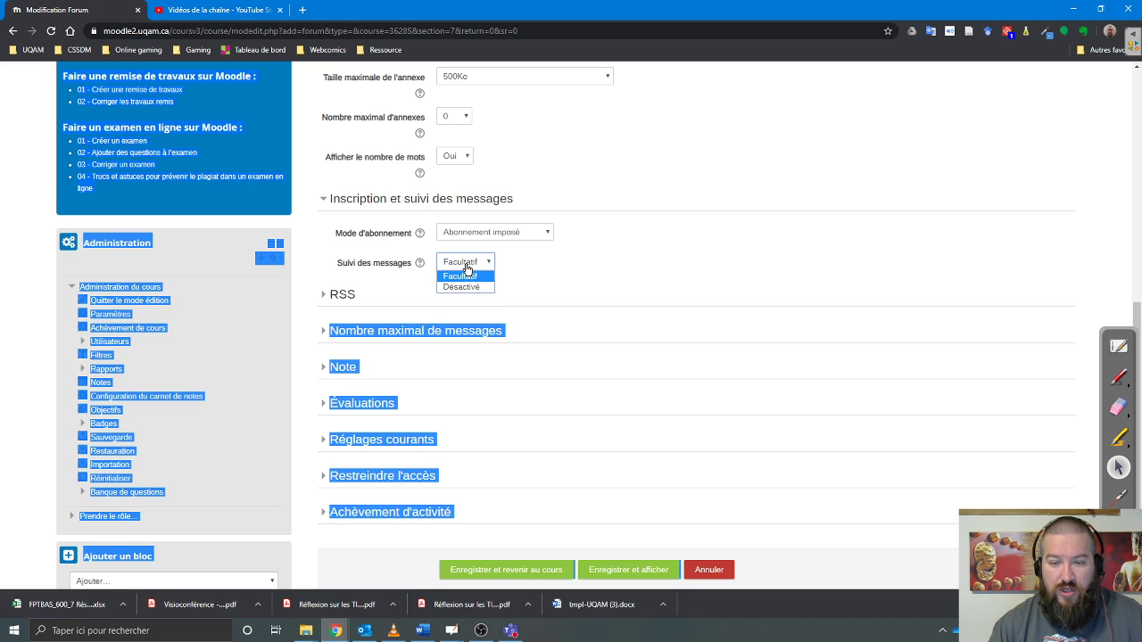
click(583, 285)
click(584, 286)
Step: Expand the RSS section, review the feed options for this activity, and collapse both the subscription and RSS sections
click(348, 295)
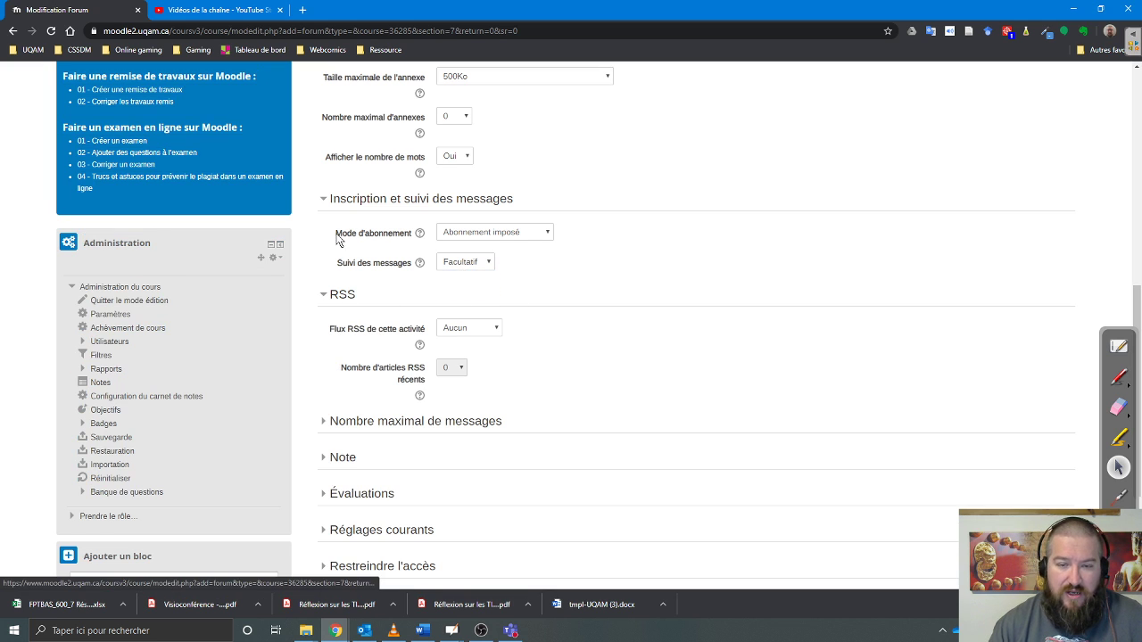
click(329, 201)
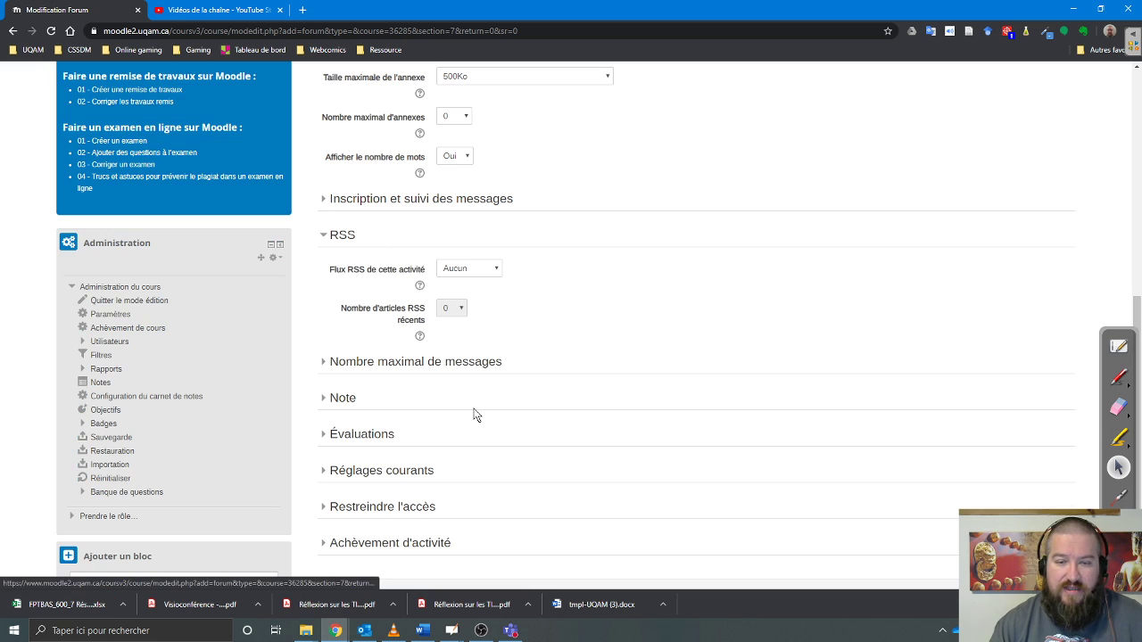
click(465, 269)
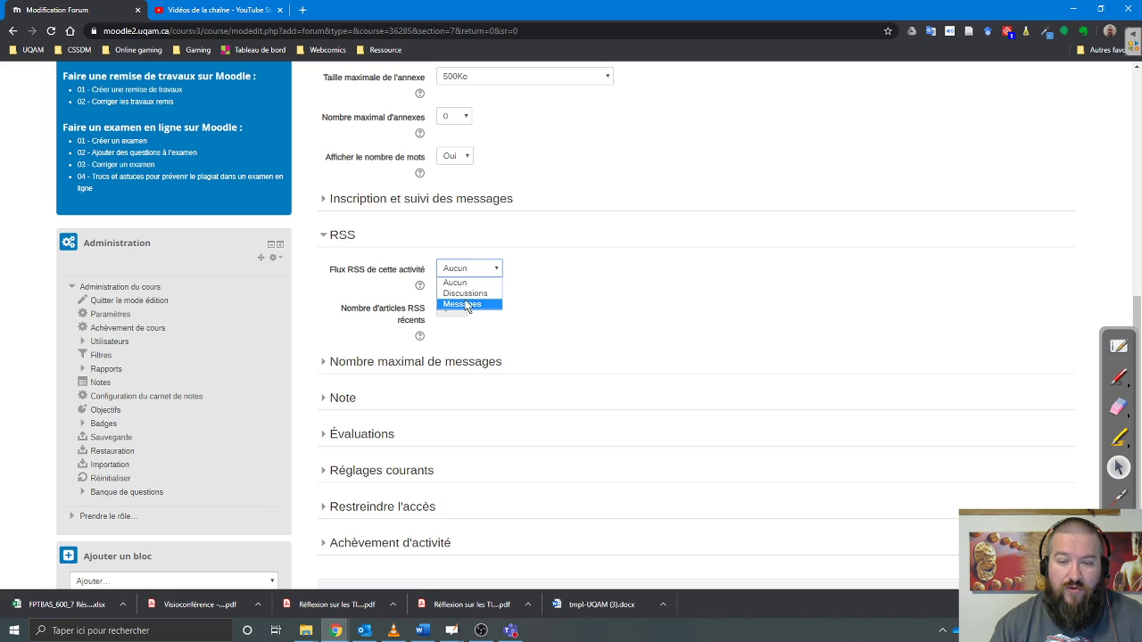
click(560, 300)
click(560, 298)
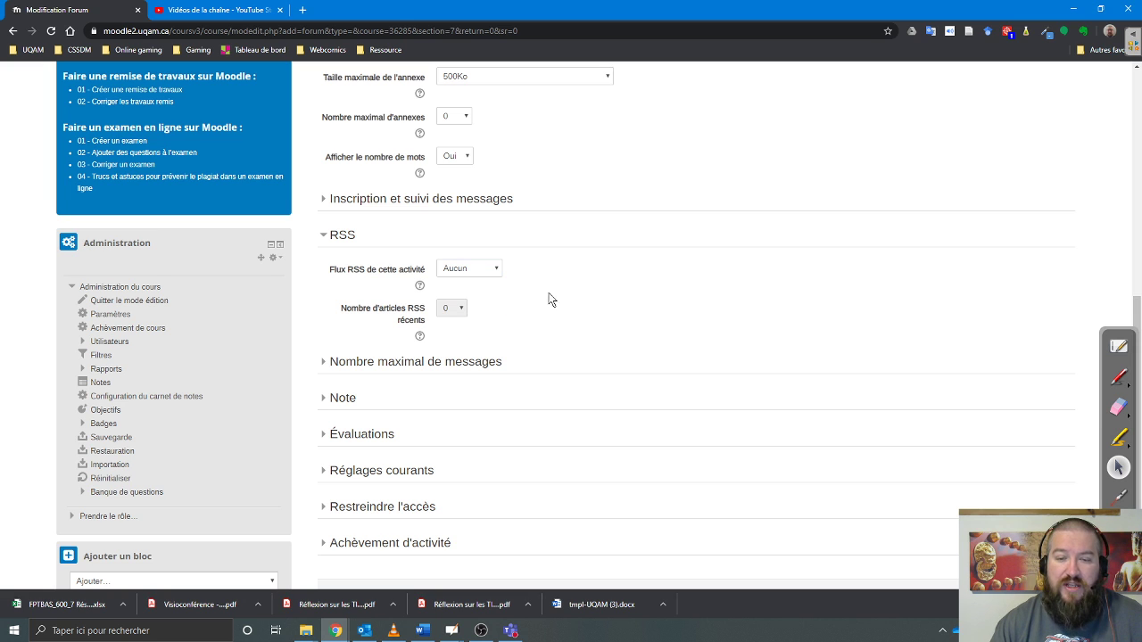
click(351, 237)
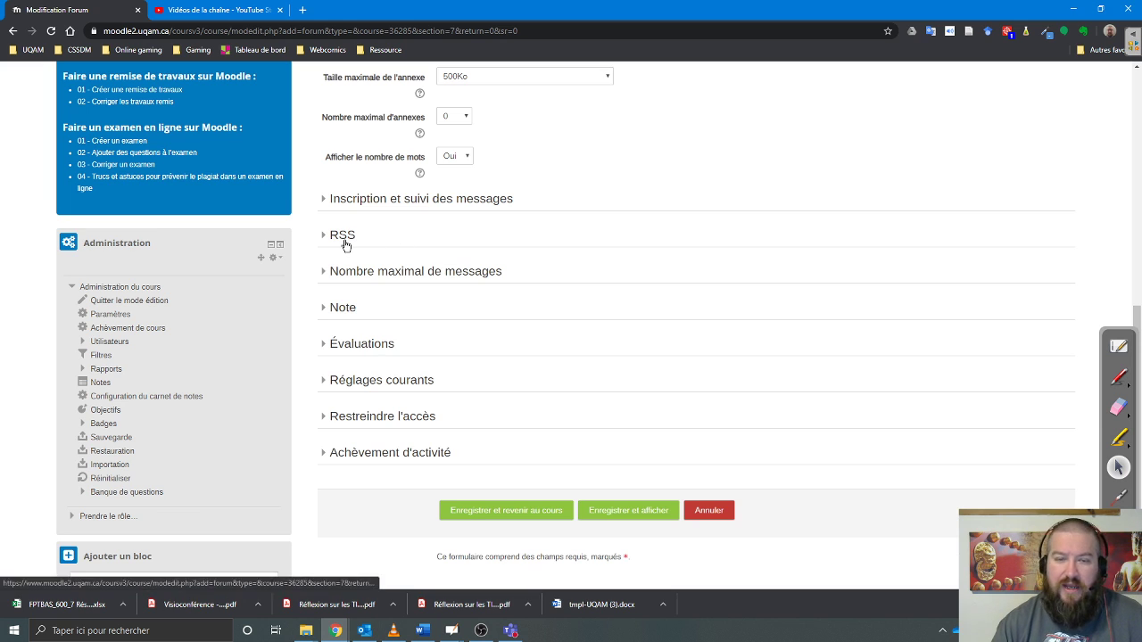
Step: Collapse the Annexes et nombre de mots section and briefly review the subscription settings before collapsing them again
scroll(393, 268, up, 2)
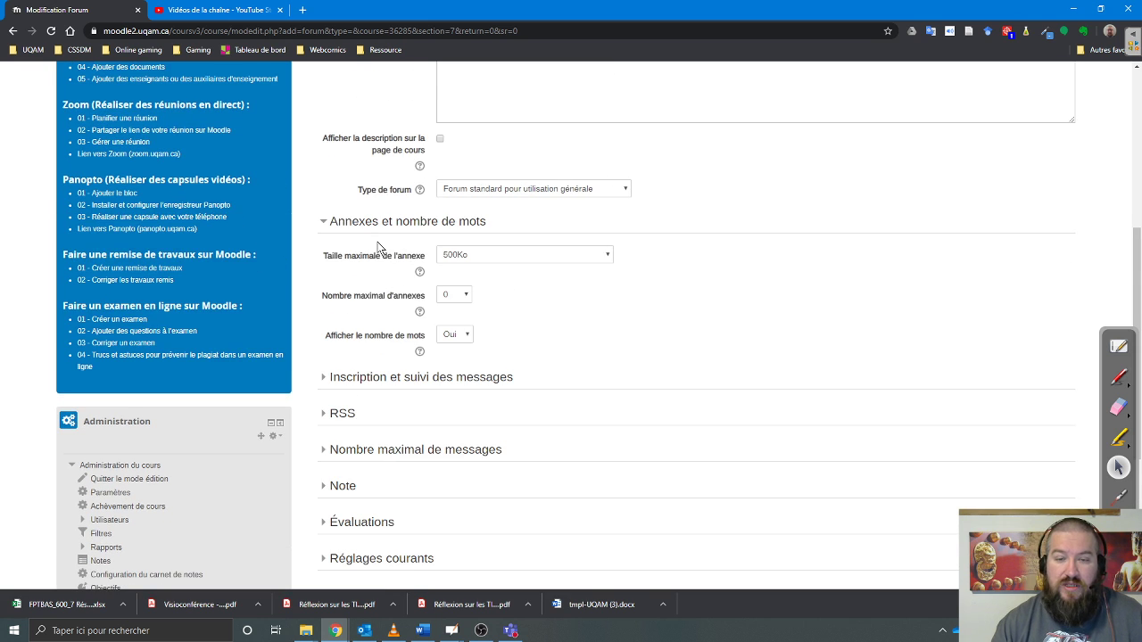
scroll(382, 400, down, 1)
click(364, 106)
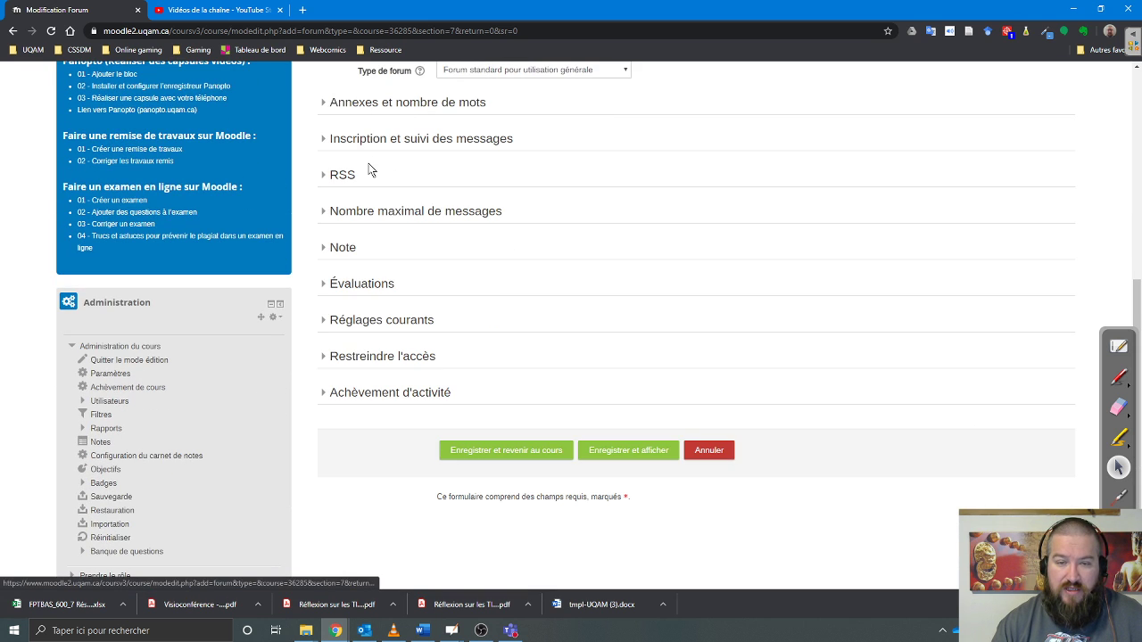
click(375, 143)
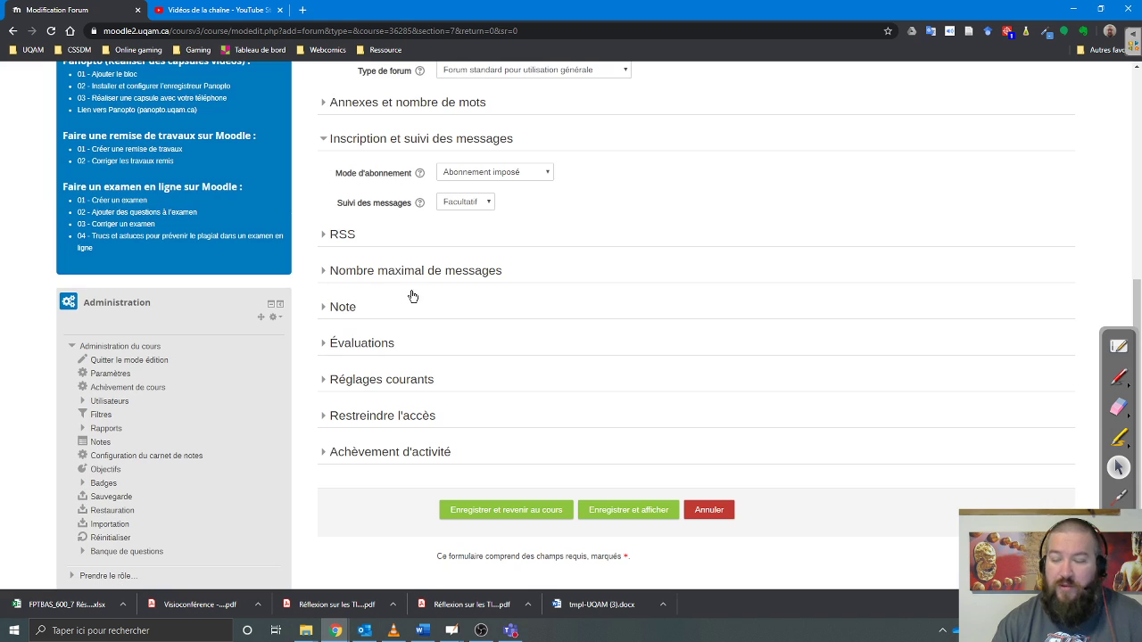
click(364, 143)
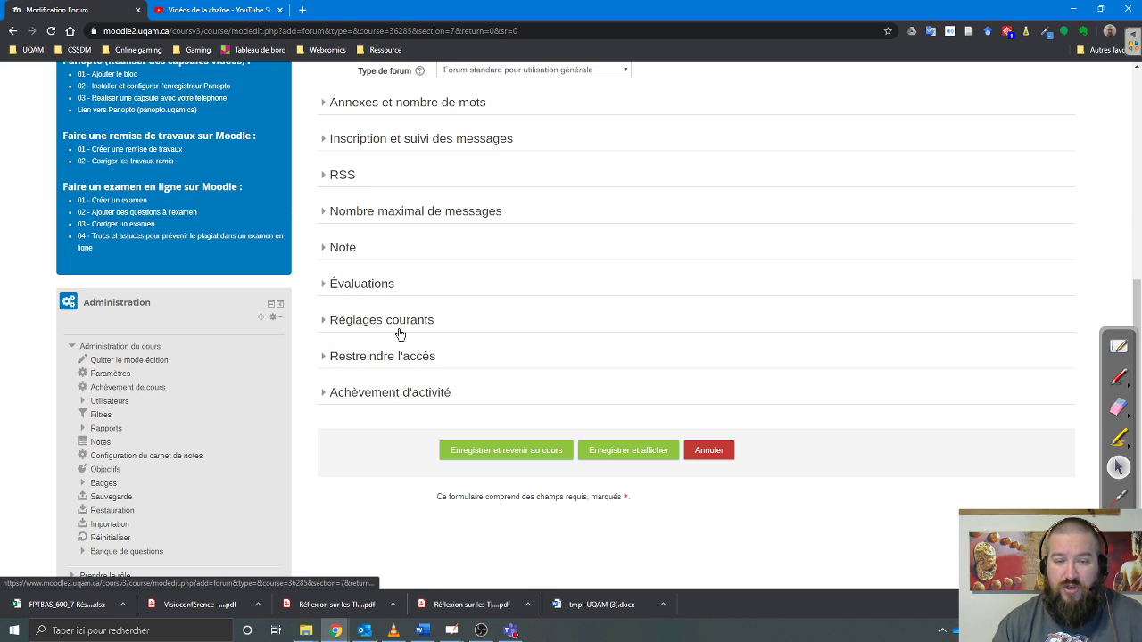
Step: Expand the Nombre maximal de messages section and set the blocking duration to 1 jour
click(433, 214)
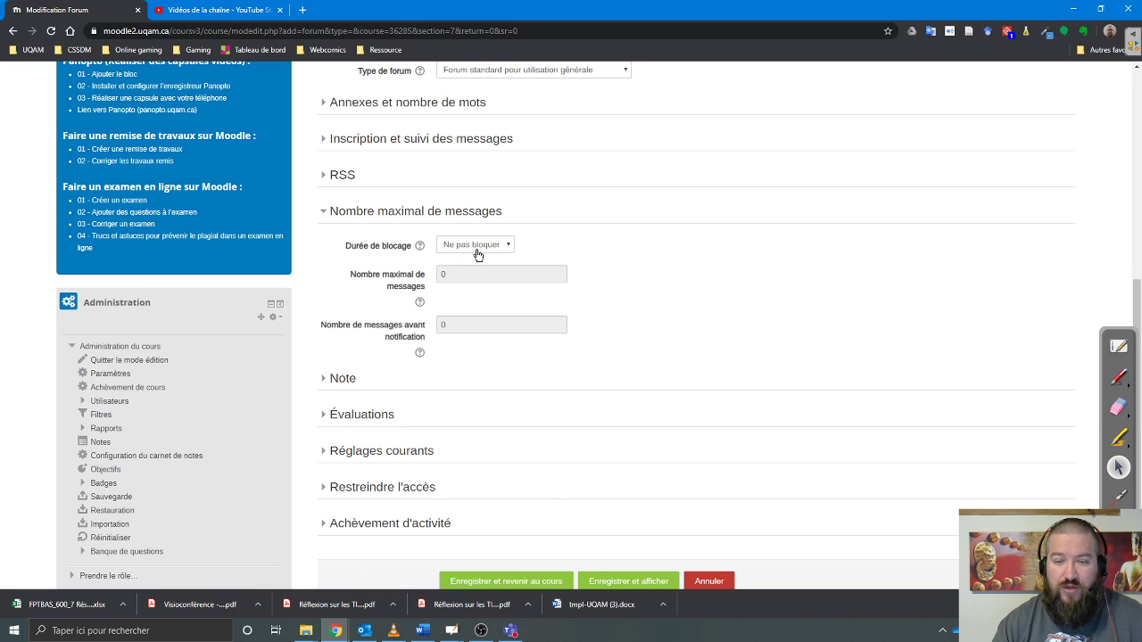
click(477, 247)
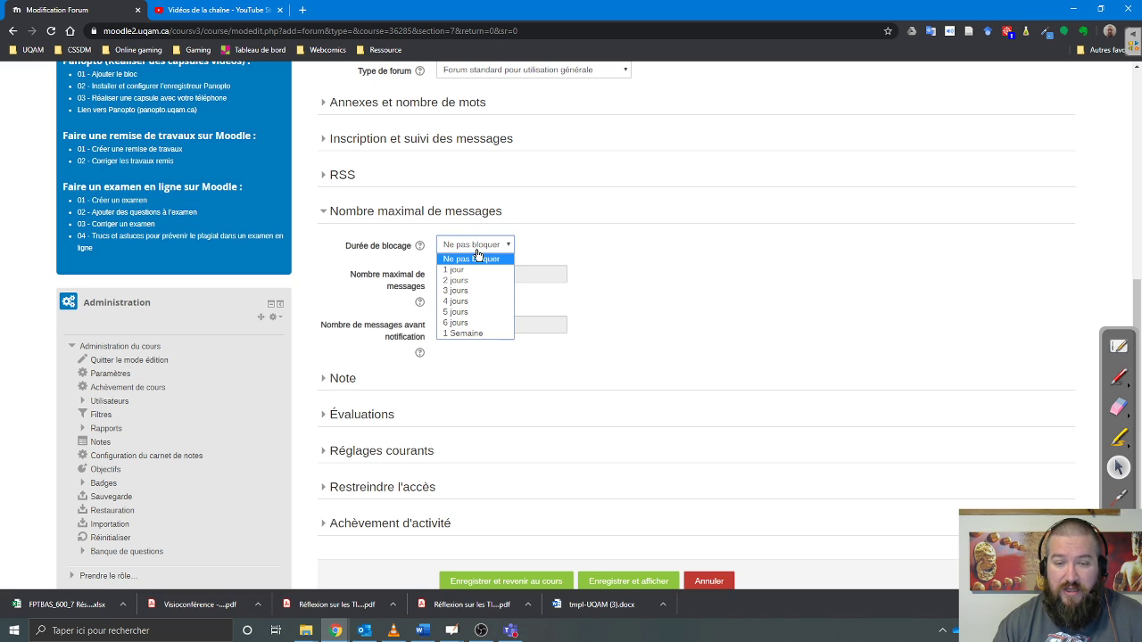
click(473, 270)
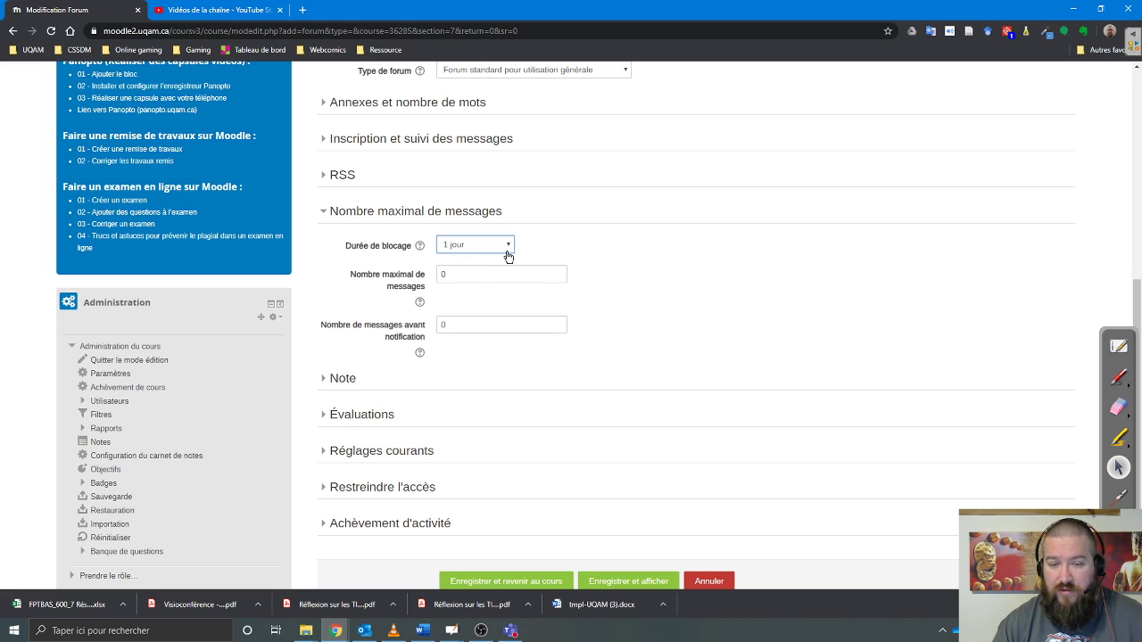
Step: Set the maximum number of messages to 2 and the number of messages before notification to 1
double_click(443, 274)
text(1)
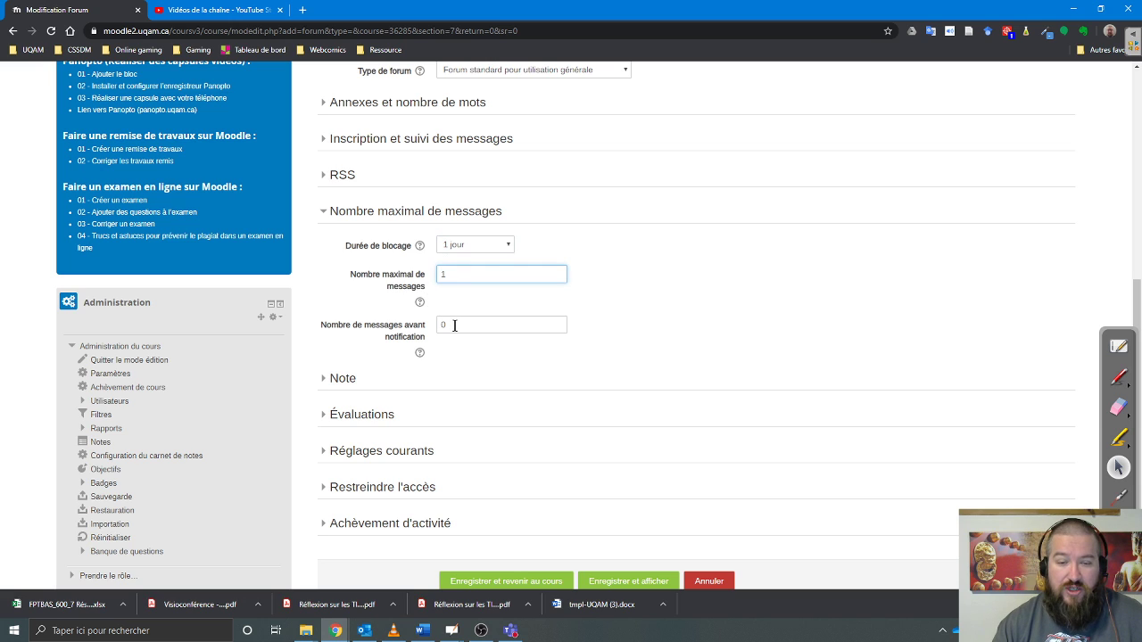
double_click(455, 326)
text(1)
triple_click(434, 274)
double_click(431, 274)
text(2)
click(631, 309)
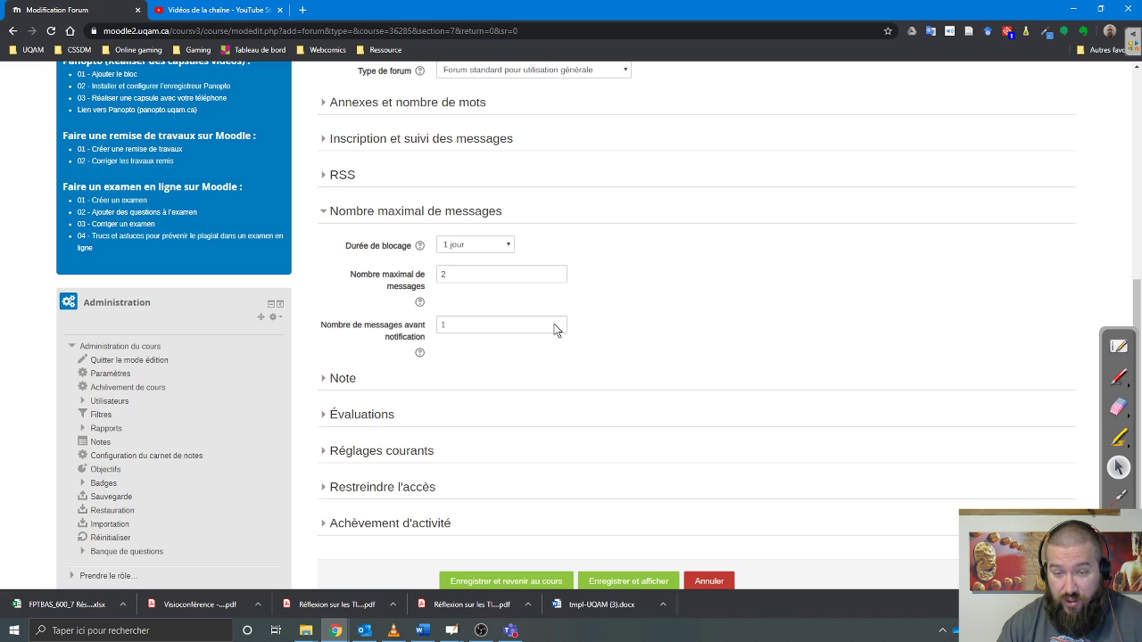
Step: Clear both message limit values, set the blocking duration to Ne pas bloquer, and collapse the Nombre maximal de messages section
click(441, 325)
double_click(443, 325)
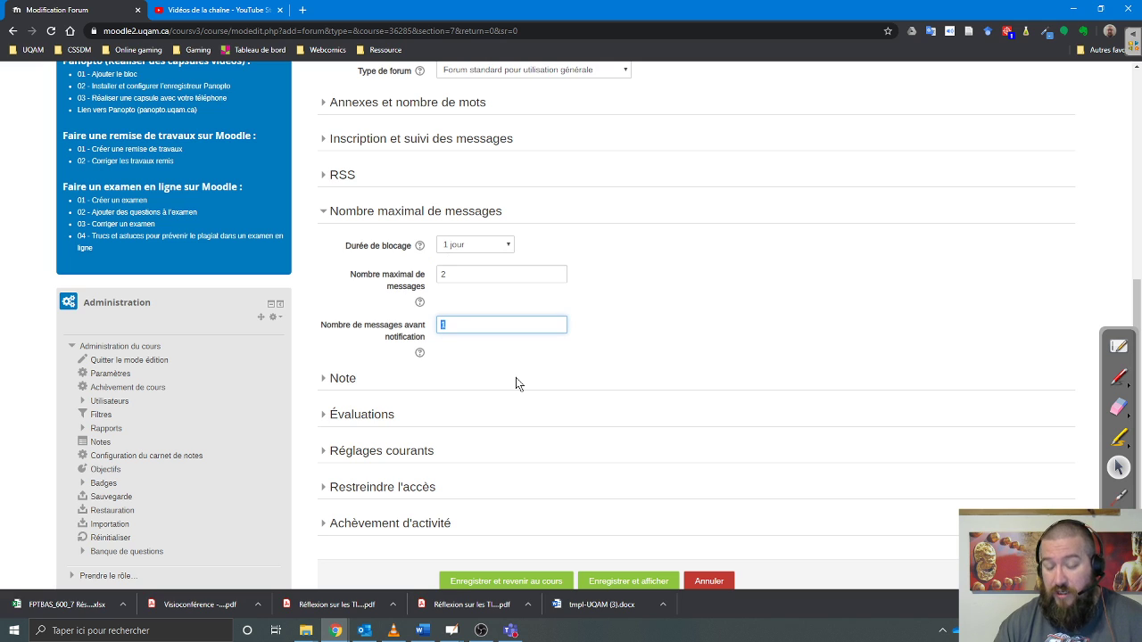
key(BackSpace)
double_click(439, 275)
key(BackSpace)
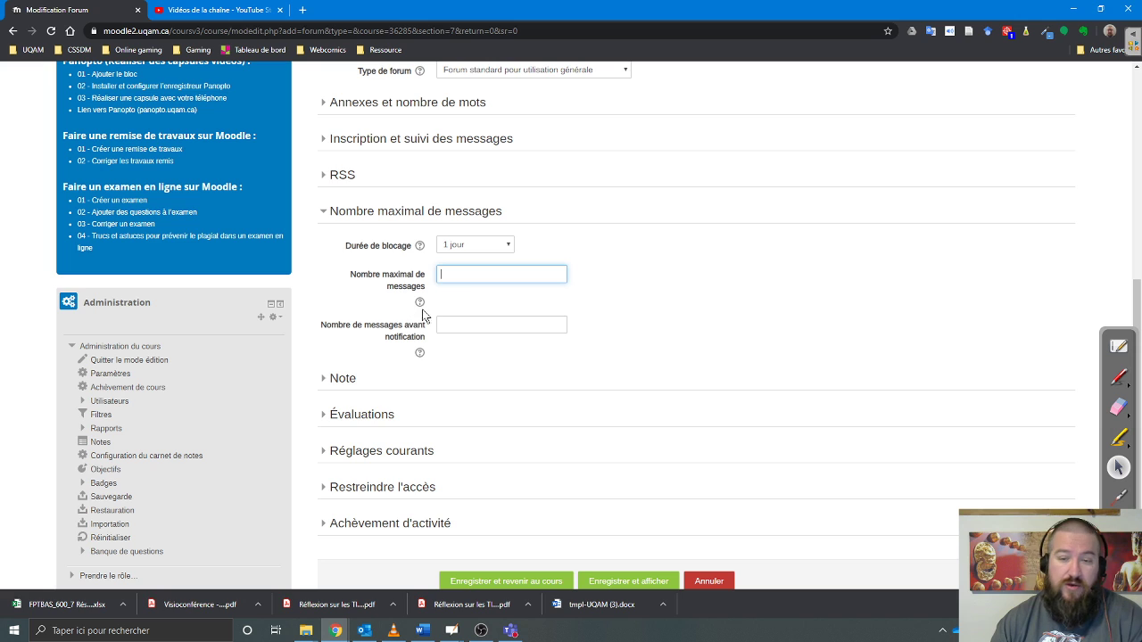
click(480, 255)
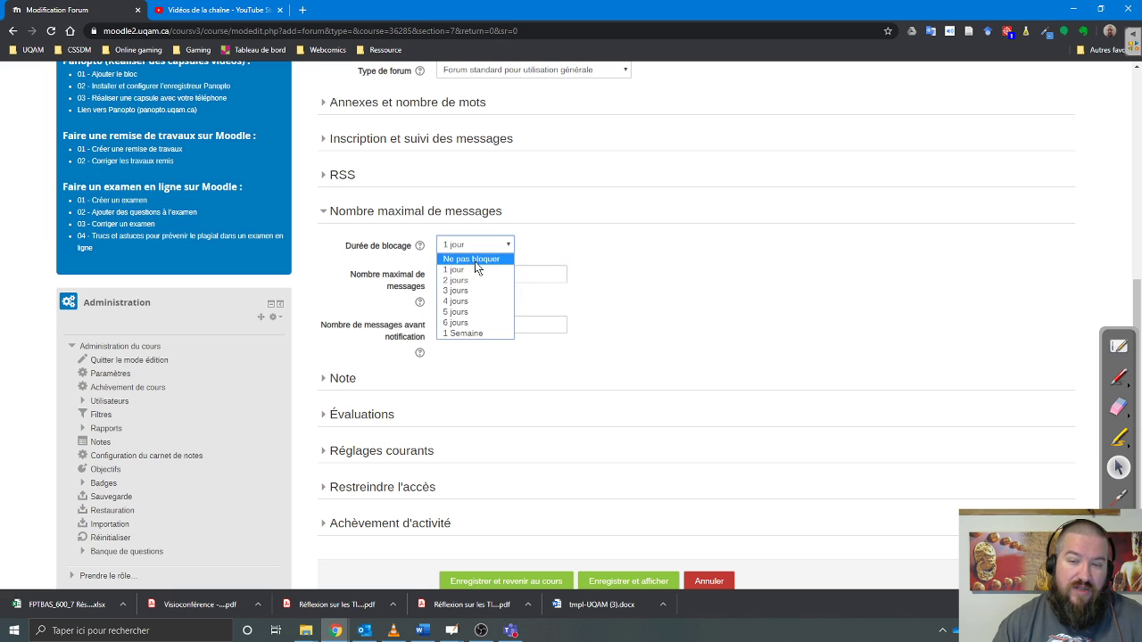
click(474, 260)
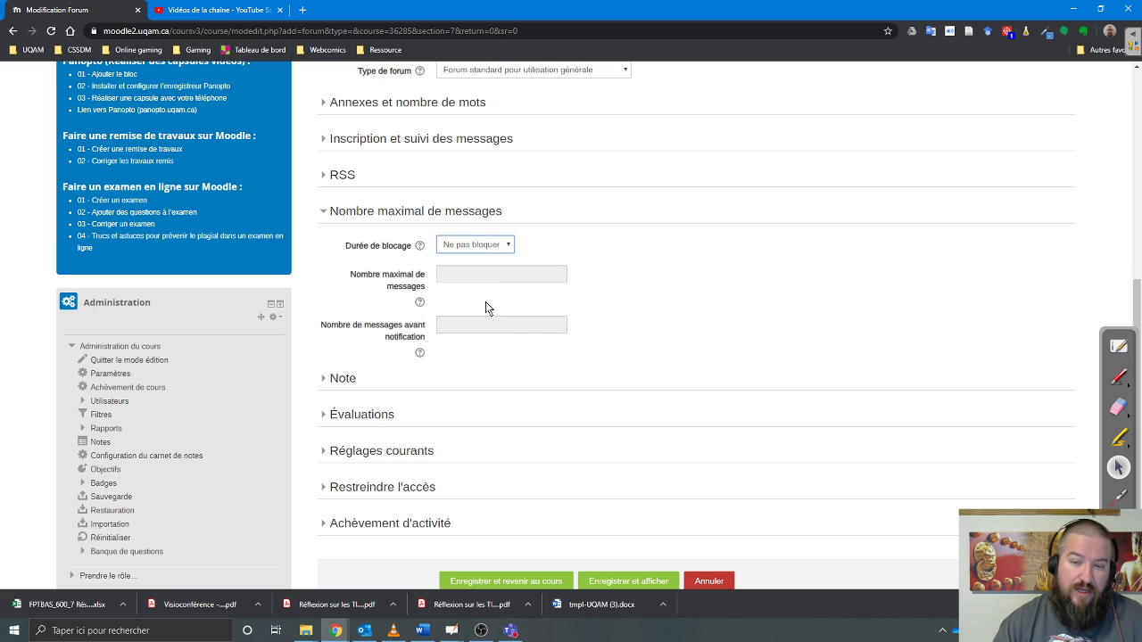
click(423, 220)
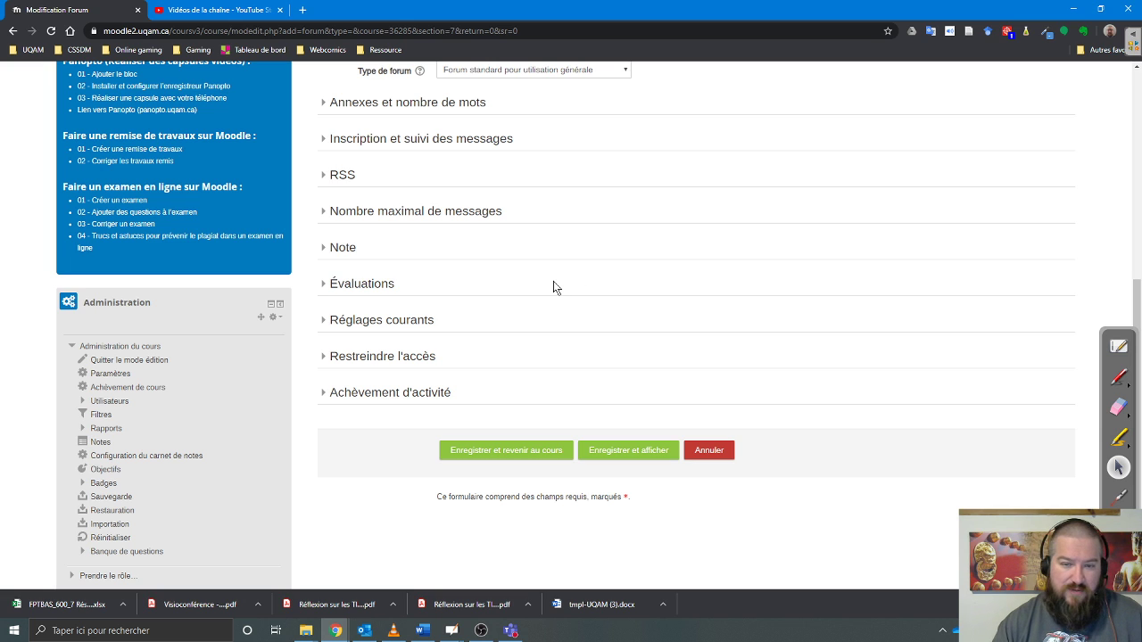
Step: Expand the Note section, review the grade category options, and collapse the section again
click(354, 249)
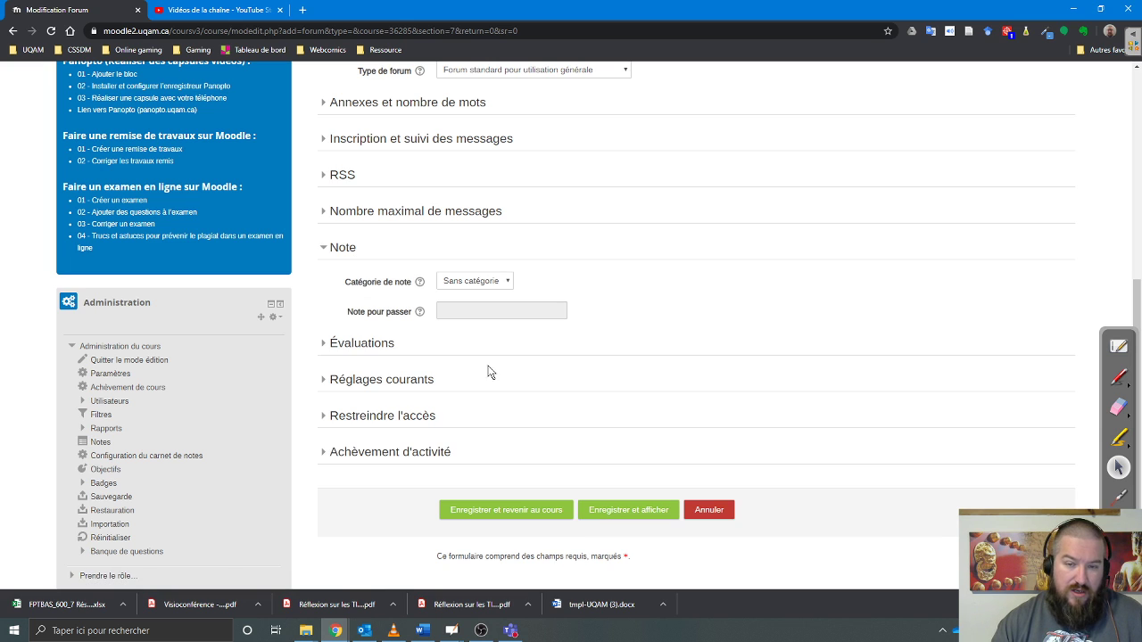
click(486, 282)
click(486, 293)
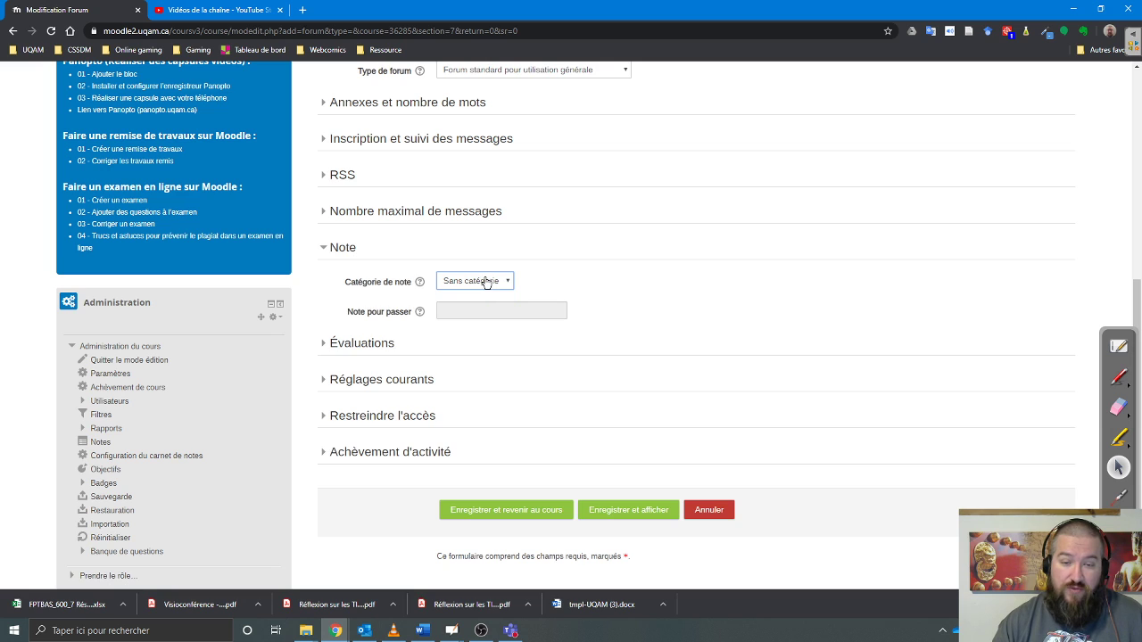
click(353, 252)
scroll(437, 352, down, 2)
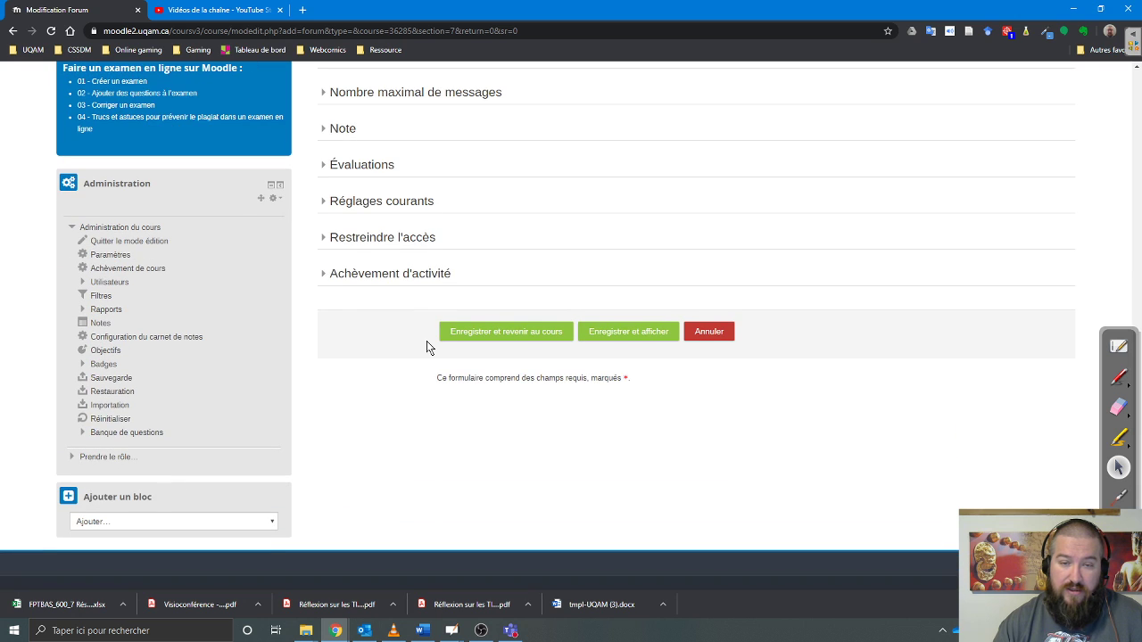
Step: Expand the Évaluations section and set the Type de combinaison to Moyenne des évaluations
click(353, 168)
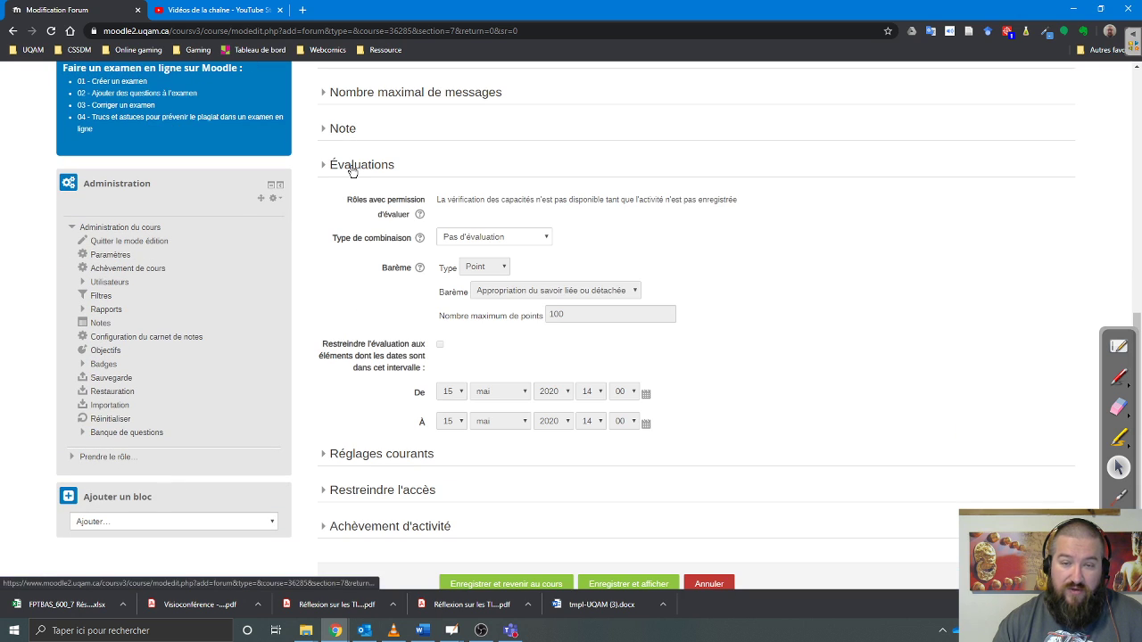
click(477, 240)
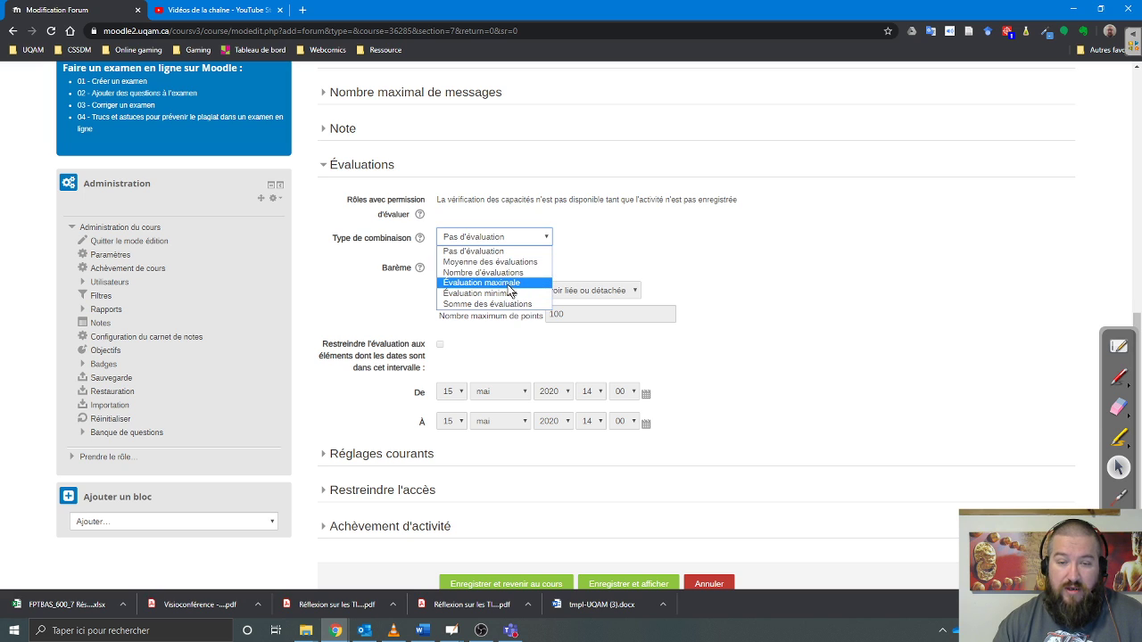
click(505, 263)
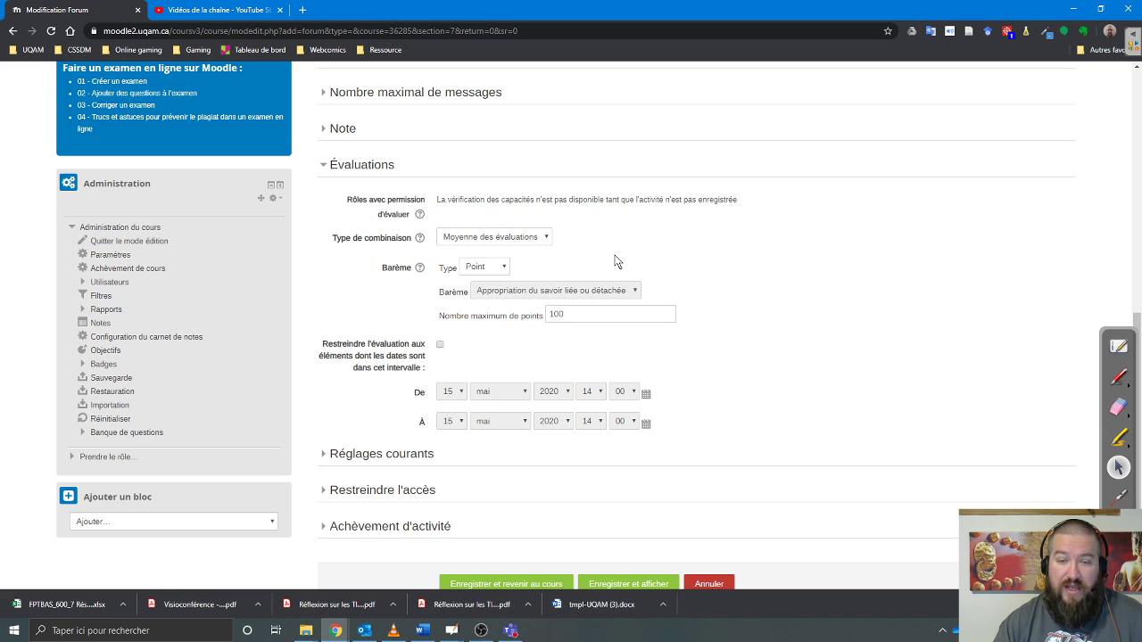
Step: Set the rating scale type to Barème, review the available scales, and collapse the Évaluations section
click(492, 269)
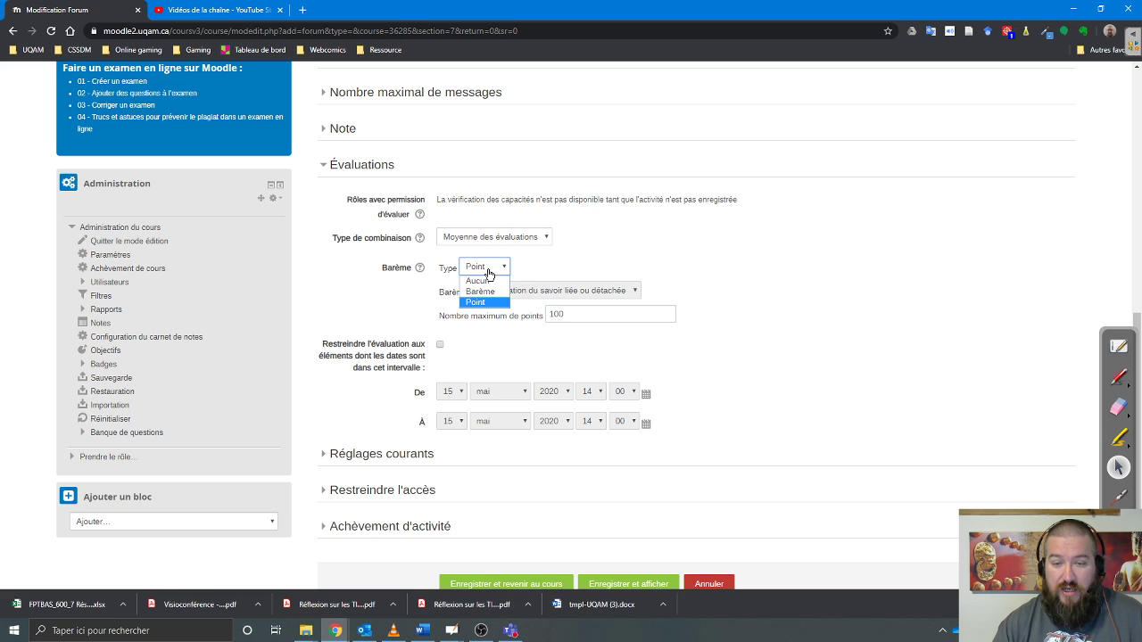
click(482, 293)
click(510, 297)
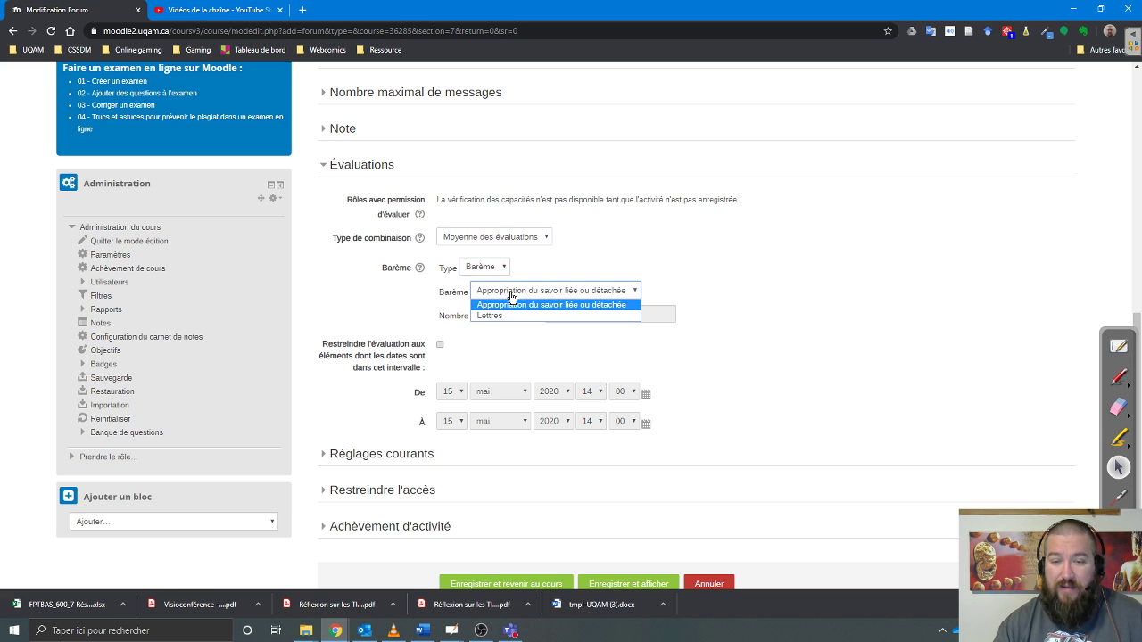
click(546, 265)
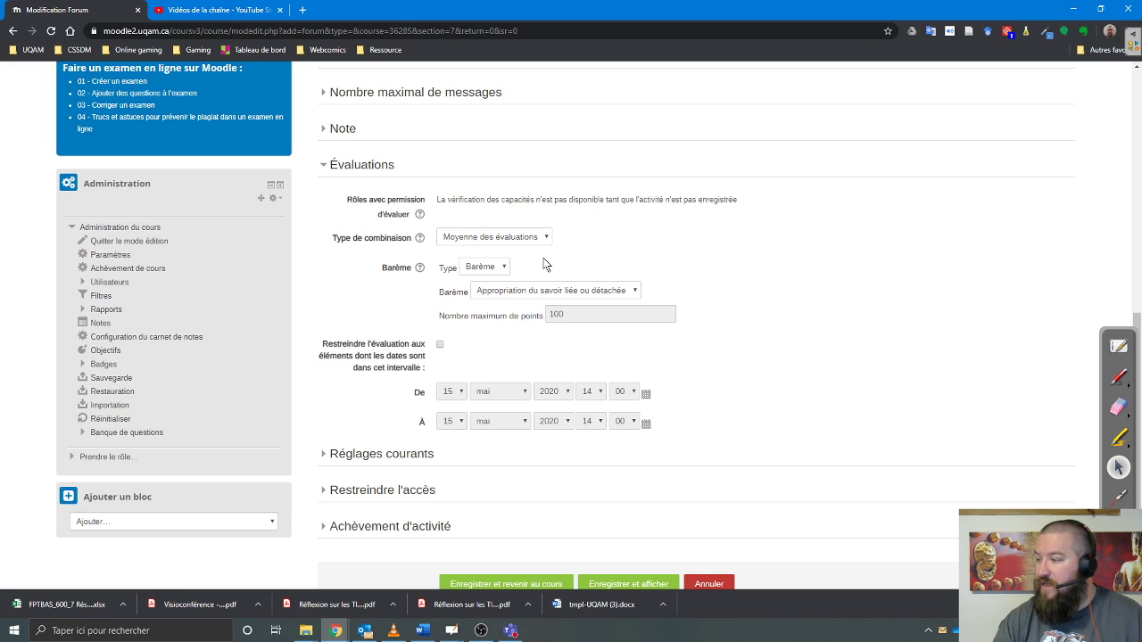
click(353, 166)
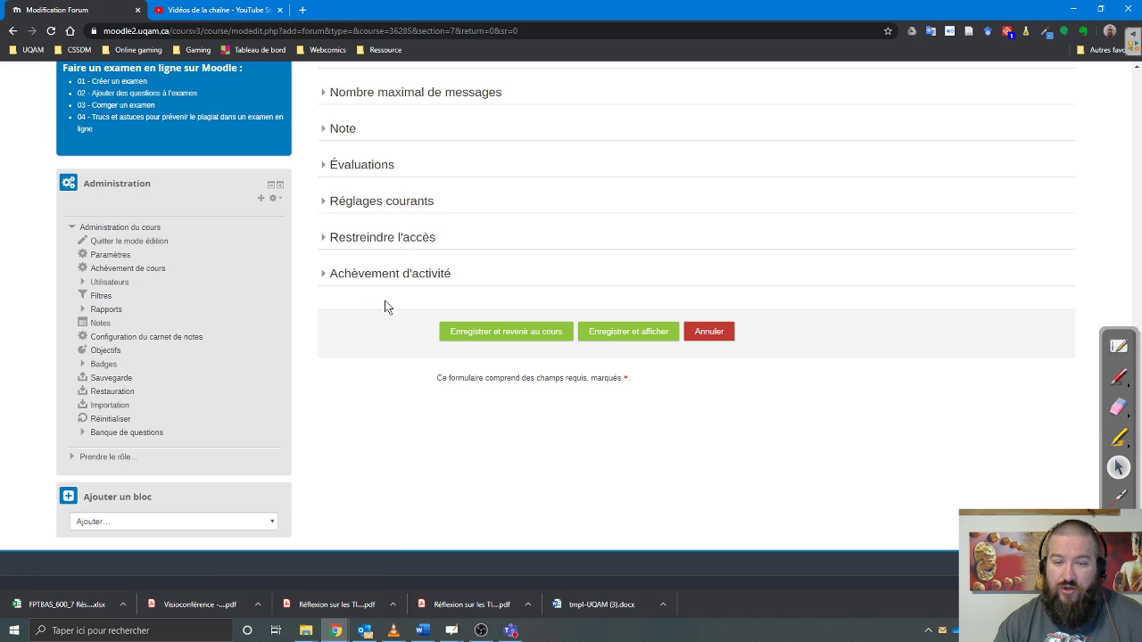
Step: Review the Réglages courants options and the available restrictions under Restreindre l'accès, leaving both sections collapsed
click(389, 208)
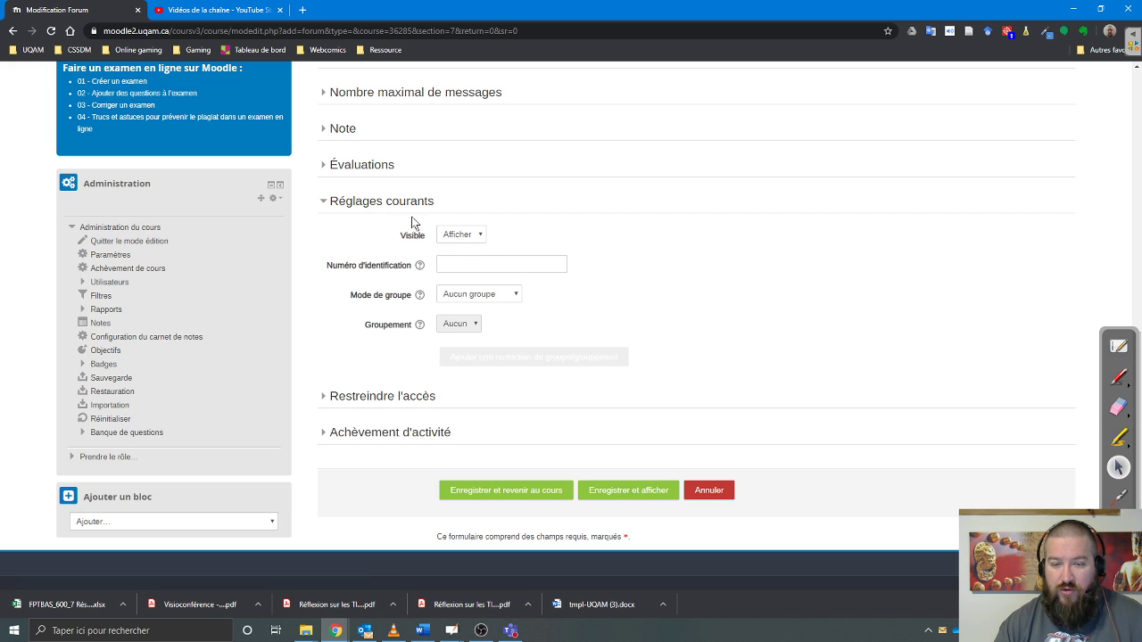
click(398, 200)
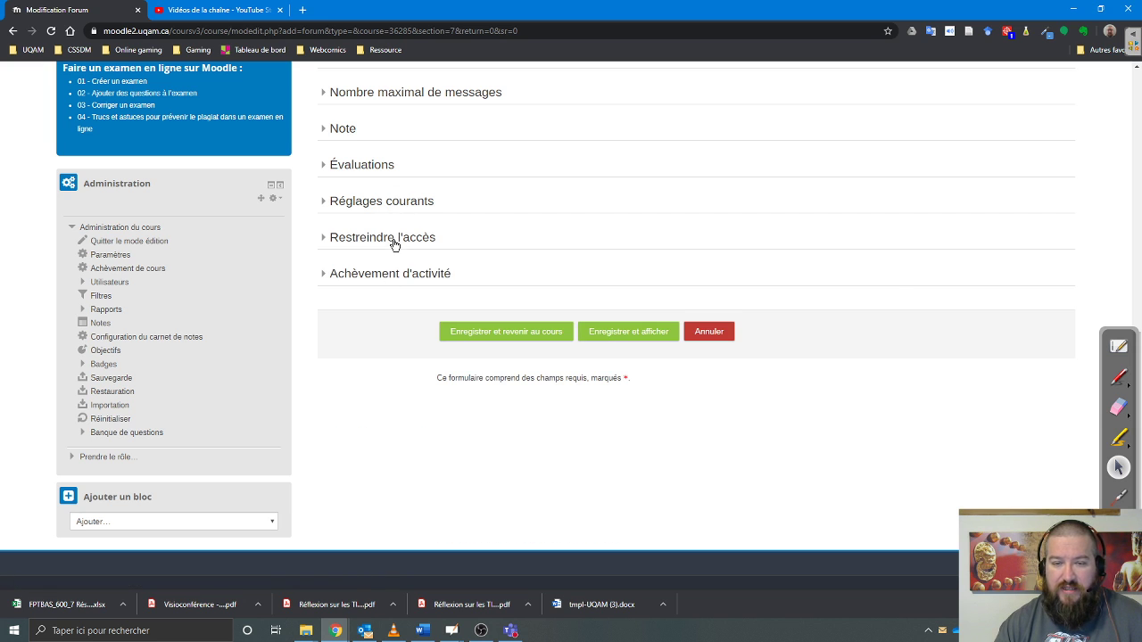
click(394, 241)
click(475, 294)
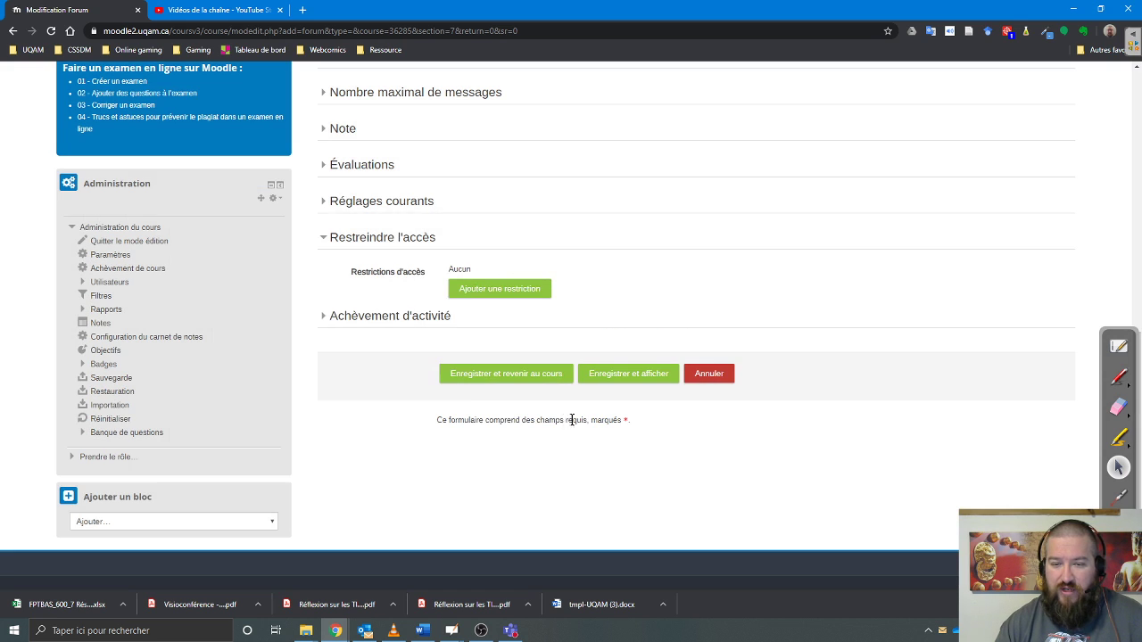
click(571, 415)
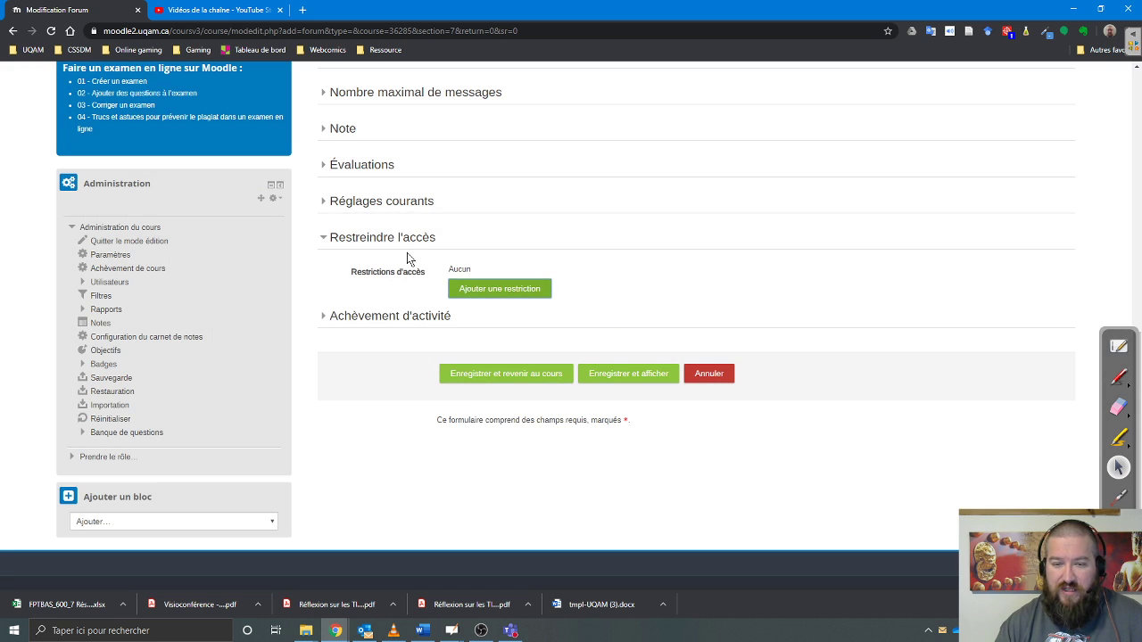
click(395, 237)
Step: Under Achèvement d'activité, set Suivi d'achèvement to Afficher l'activité comme terminée dès que les conditions sont remplies
click(384, 273)
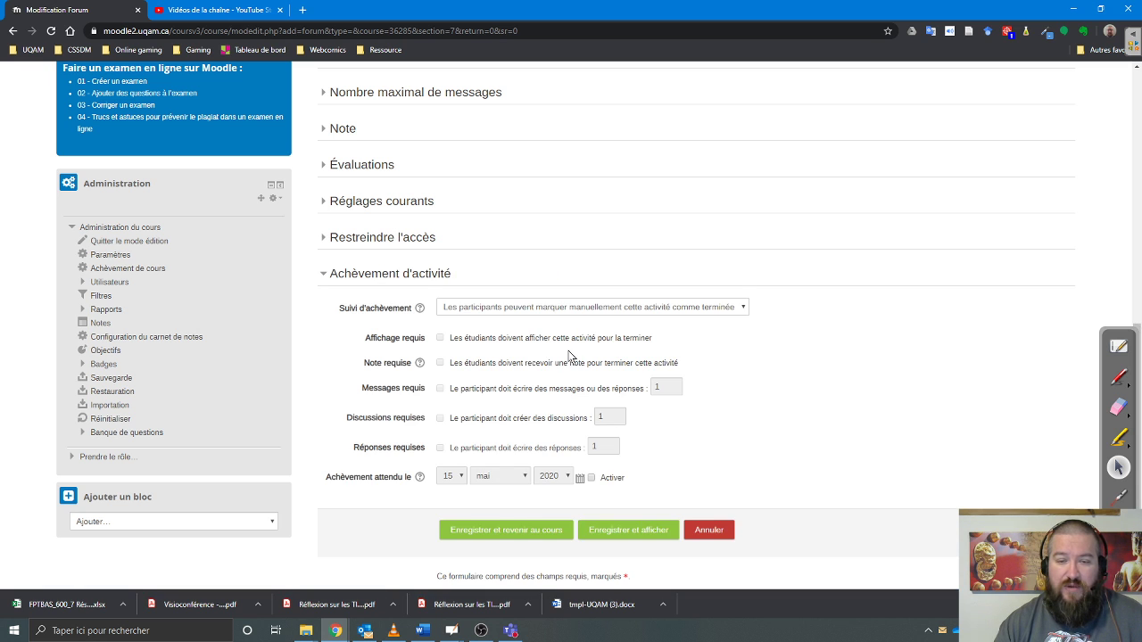
scroll(679, 375, down, 1)
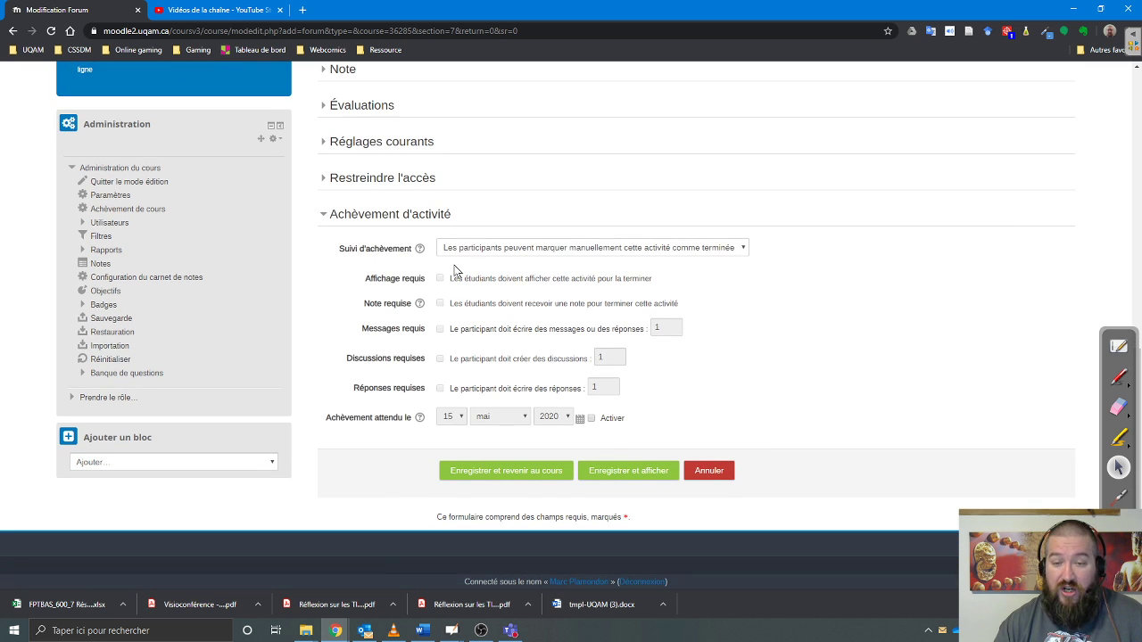
scroll(488, 252, down, 1)
click(488, 239)
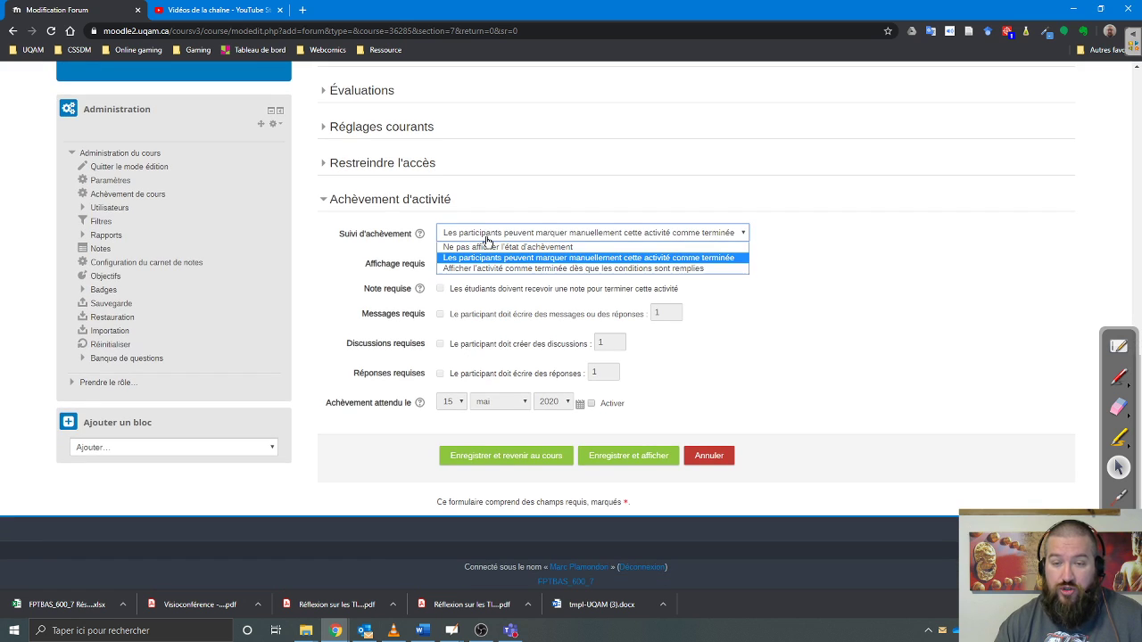
click(543, 268)
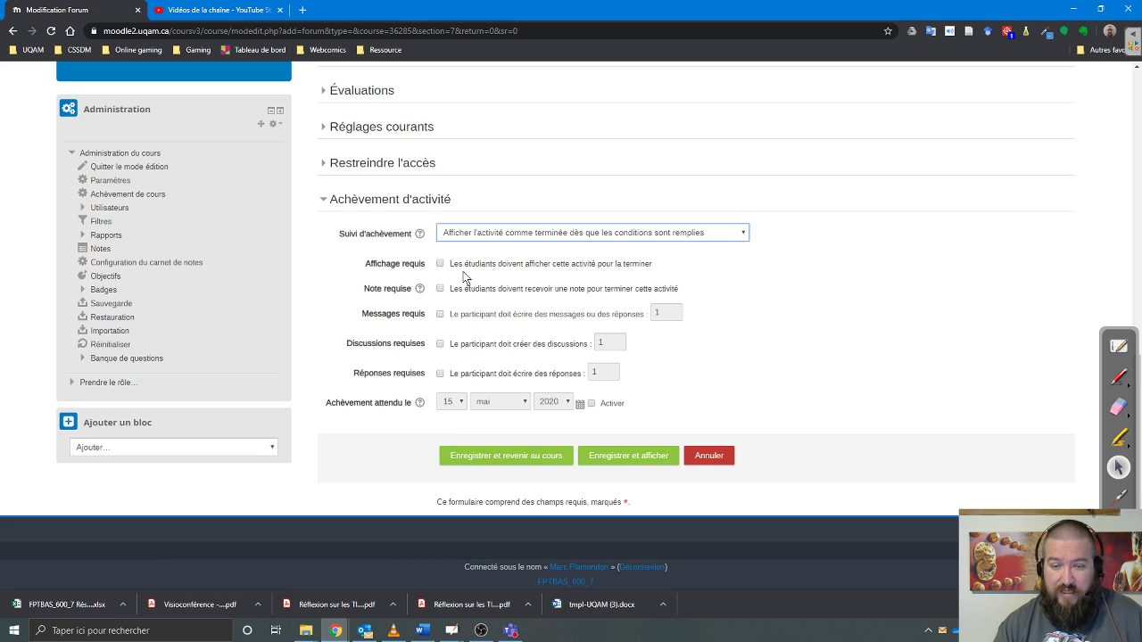
Step: Outline the five completion conditions in red, from Affichage requis to Réponses requises, and strike through the view and grade requirements
drag(432, 256, 662, 273)
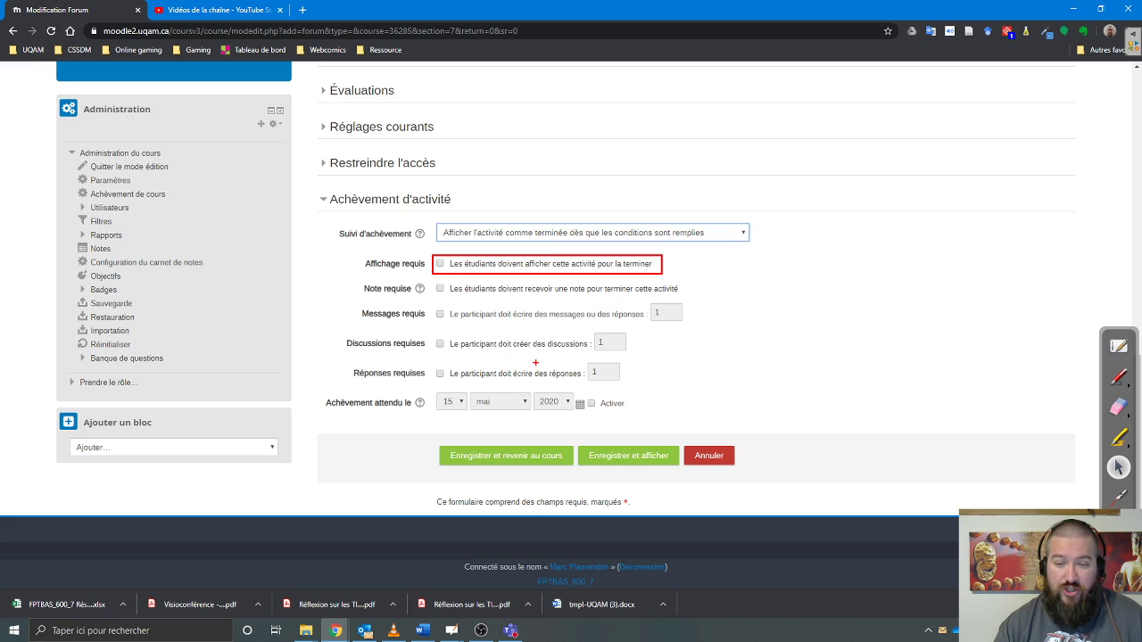
drag(540, 280, 568, 243)
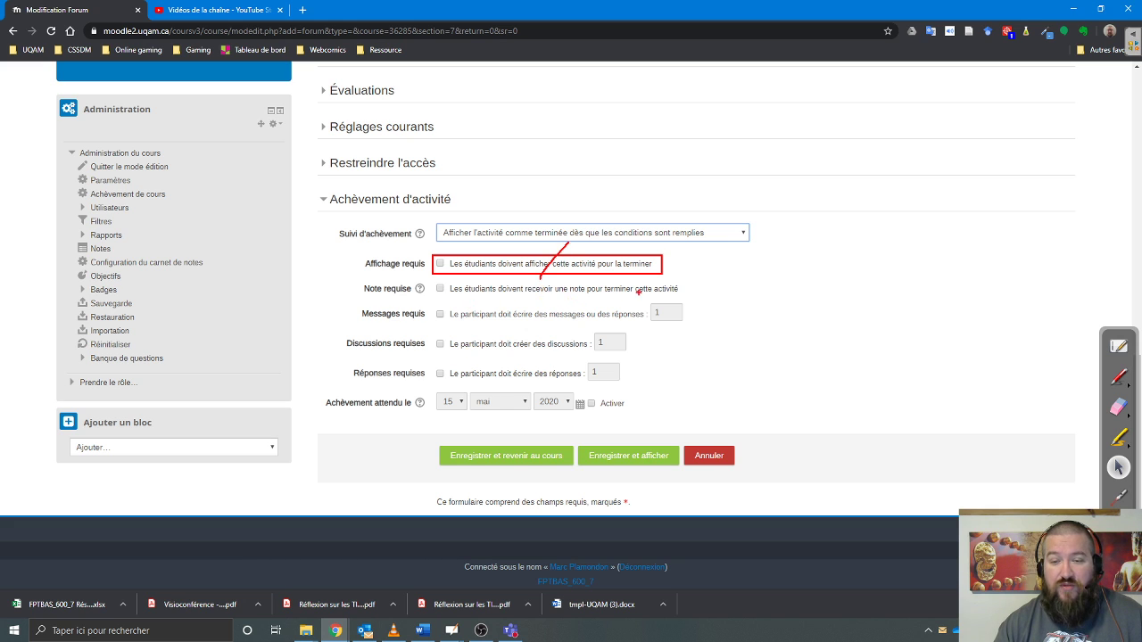
drag(432, 277, 695, 298)
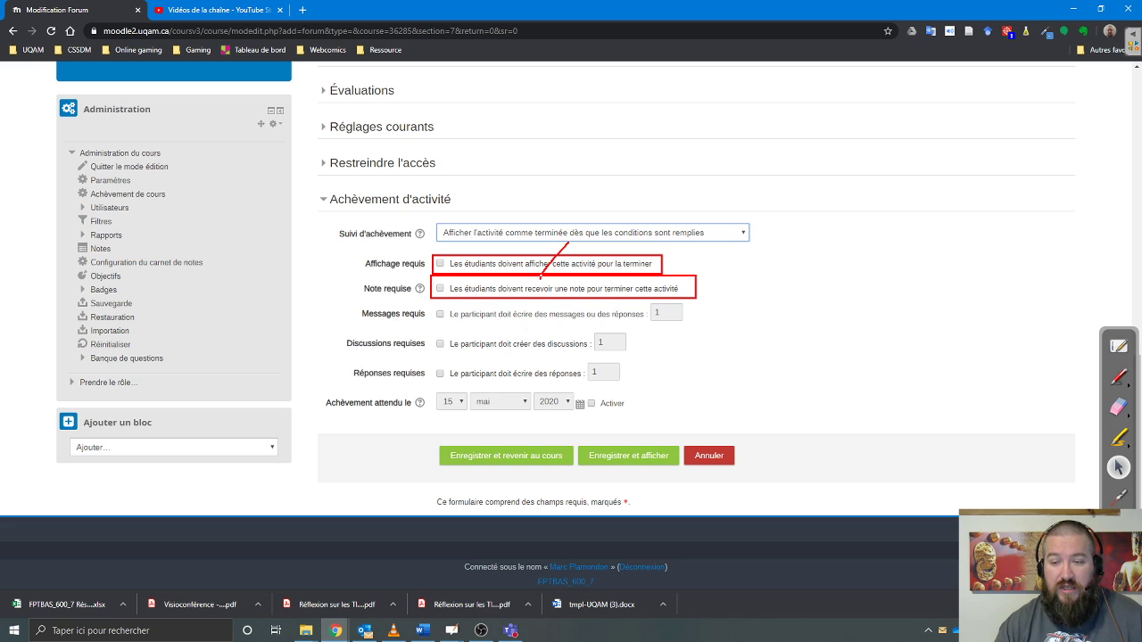
drag(542, 292, 574, 262)
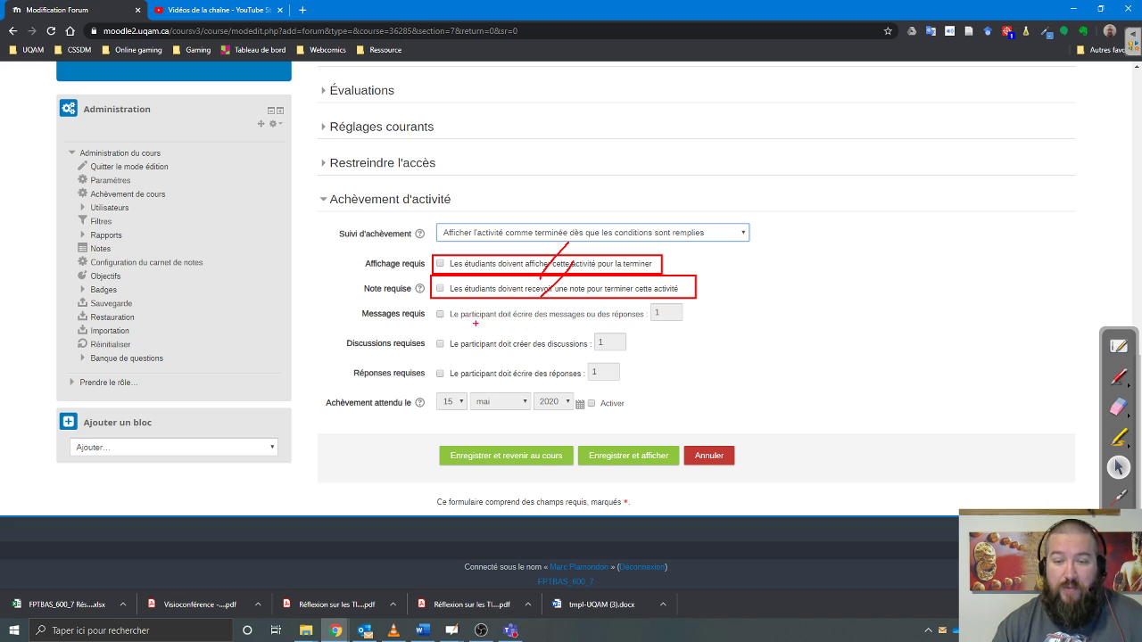
mouse_move(452, 307)
mouse_down()
mouse_move(516, 323)
mouse_move(645, 322)
mouse_move(654, 308)
mouse_move(662, 317)
mouse_up()
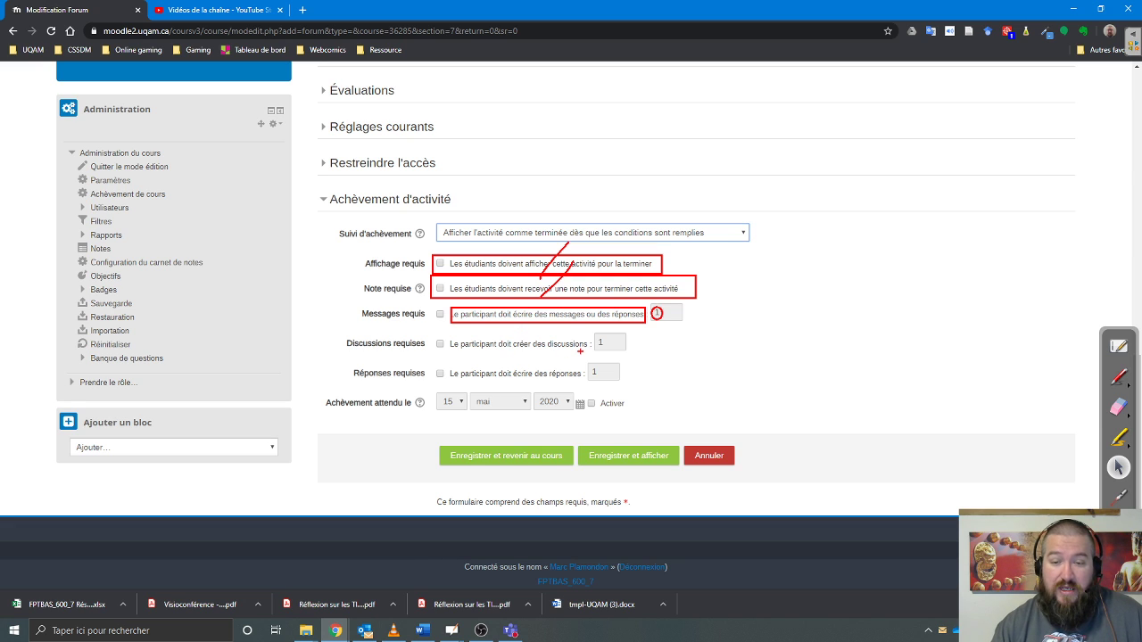
drag(449, 336, 592, 355)
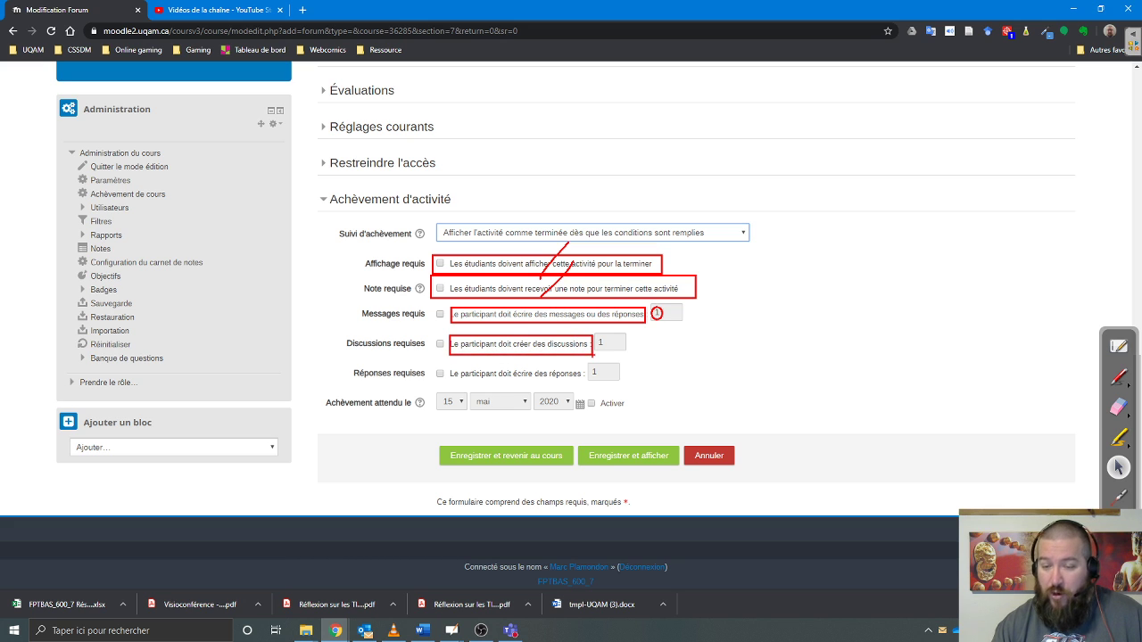
drag(448, 362, 583, 384)
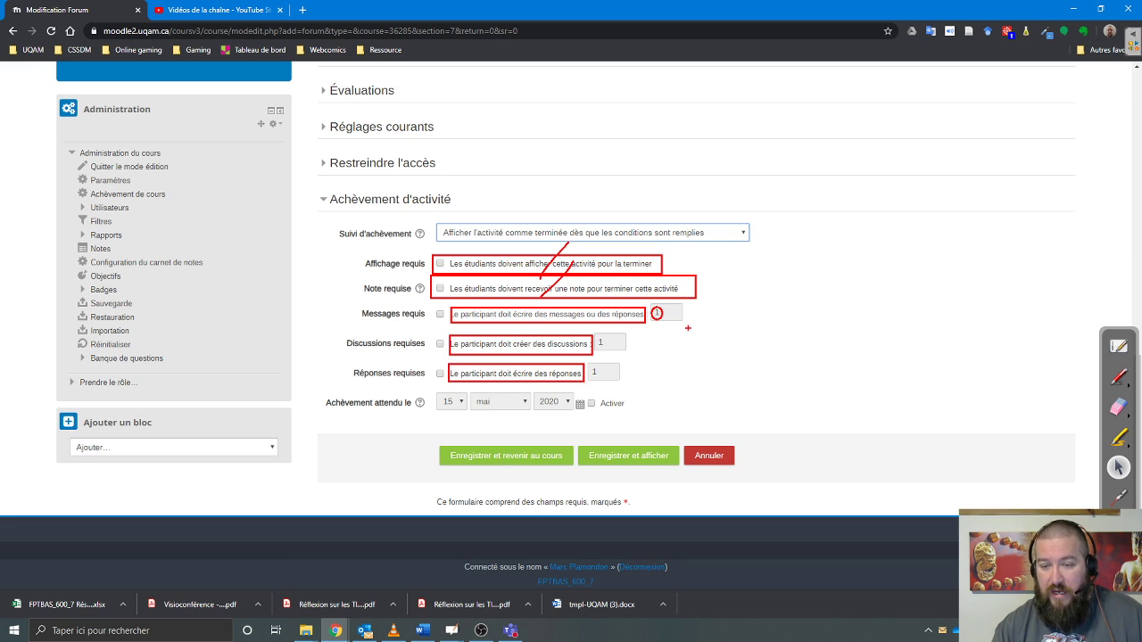
drag(690, 313, 682, 412)
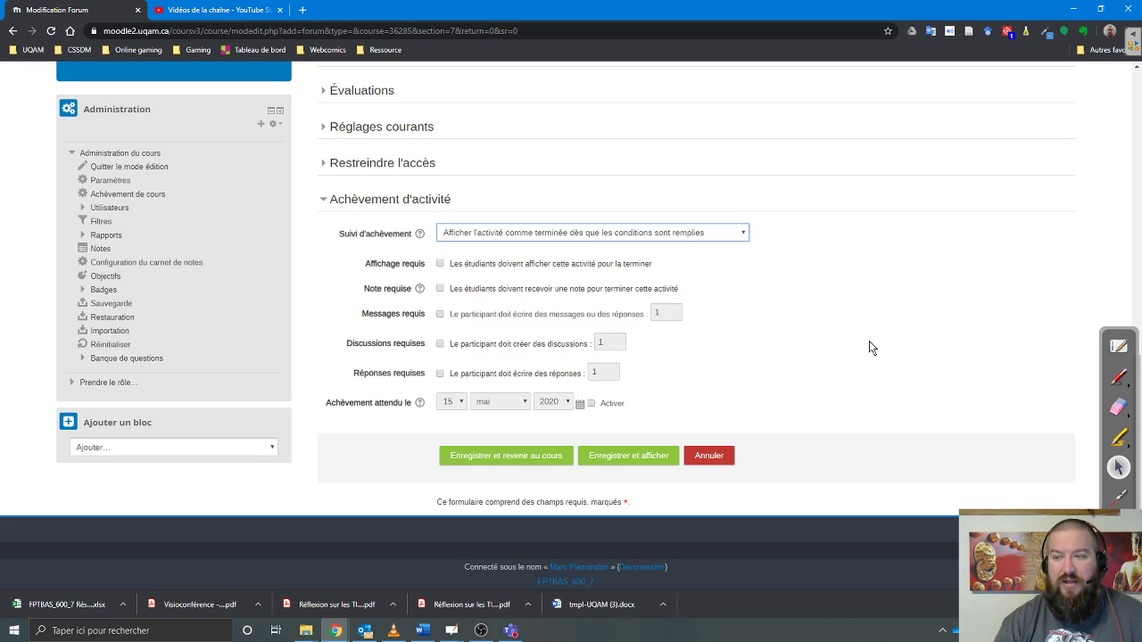
Step: Switch to the OpenBoard whiteboard page that presents the two forum videos
click(1120, 348)
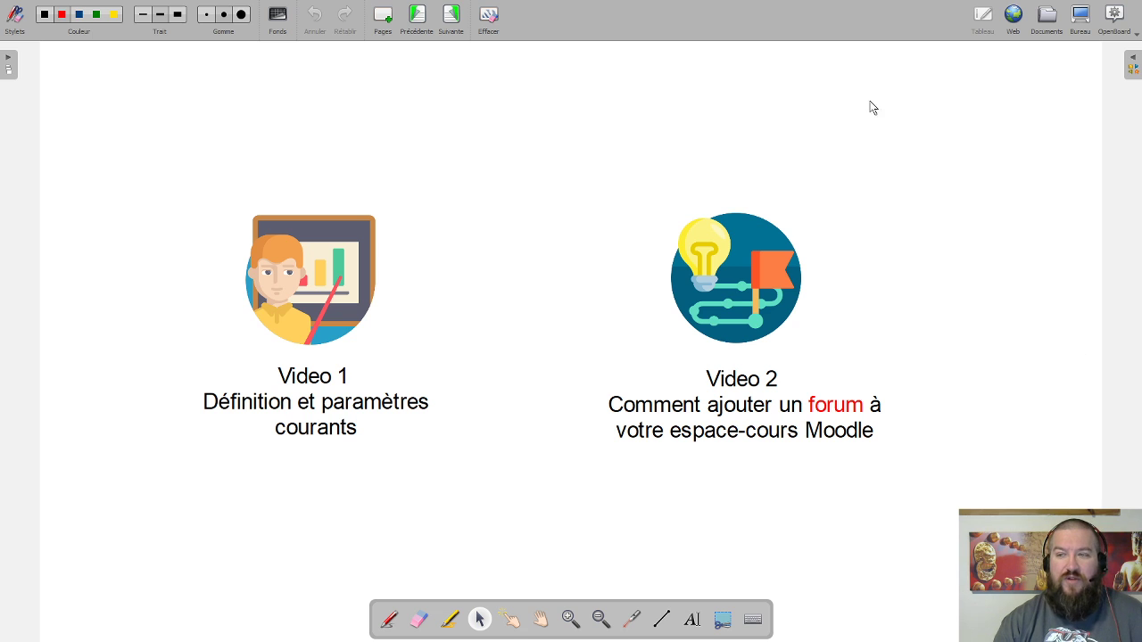